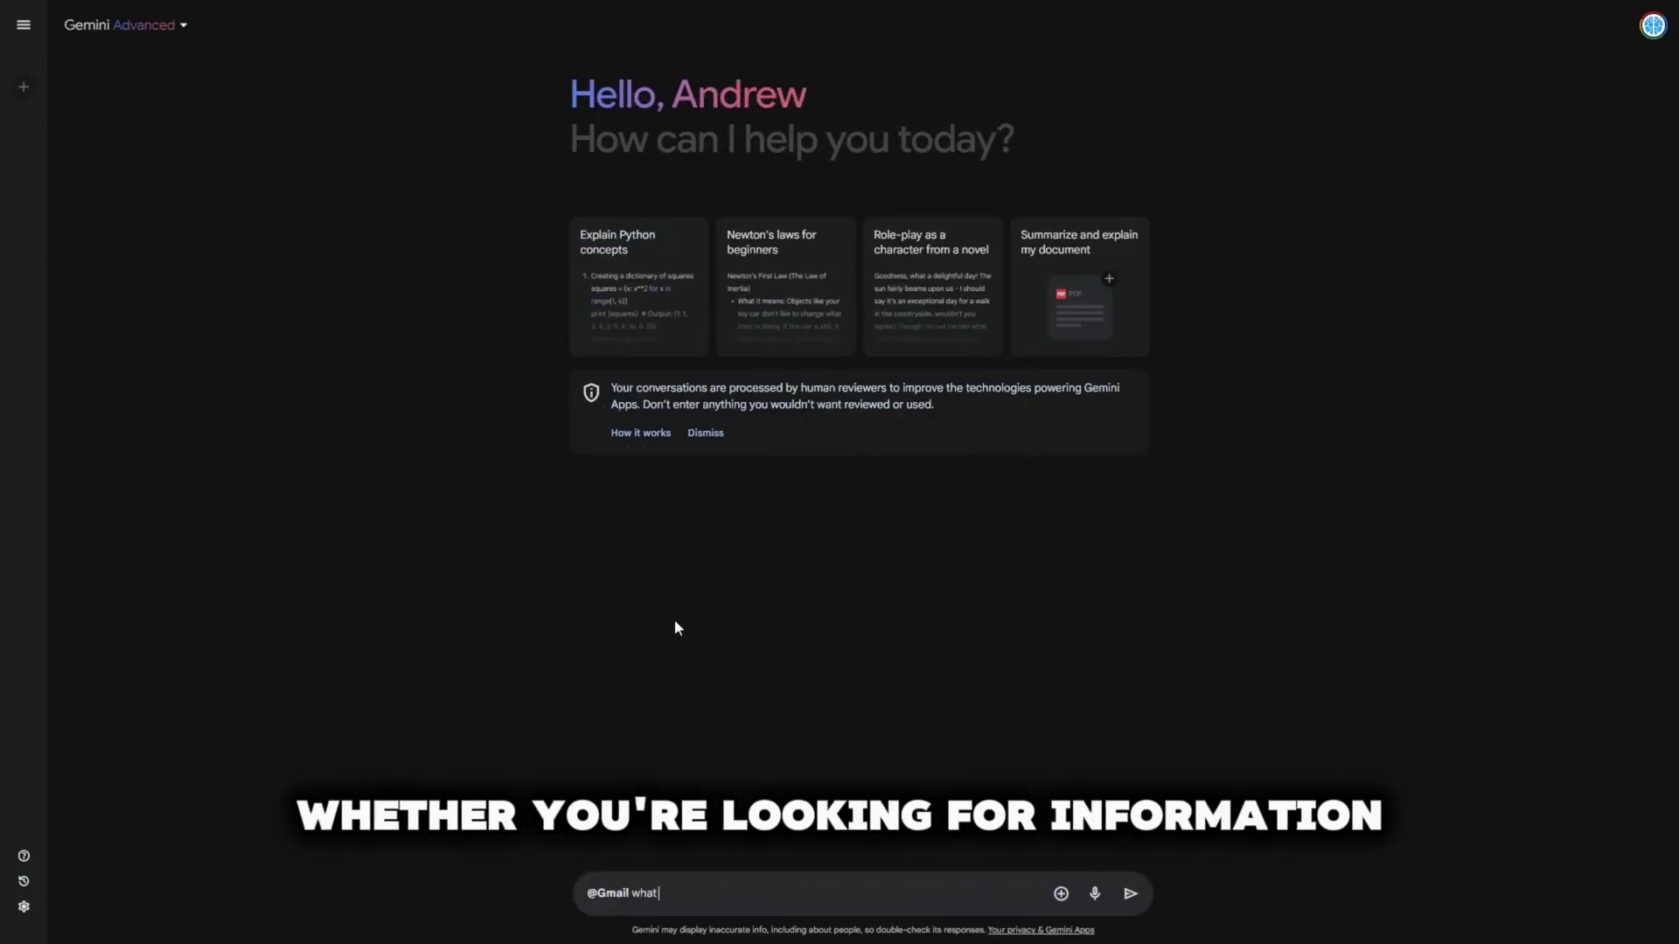
pyautogui.write('een emaie')
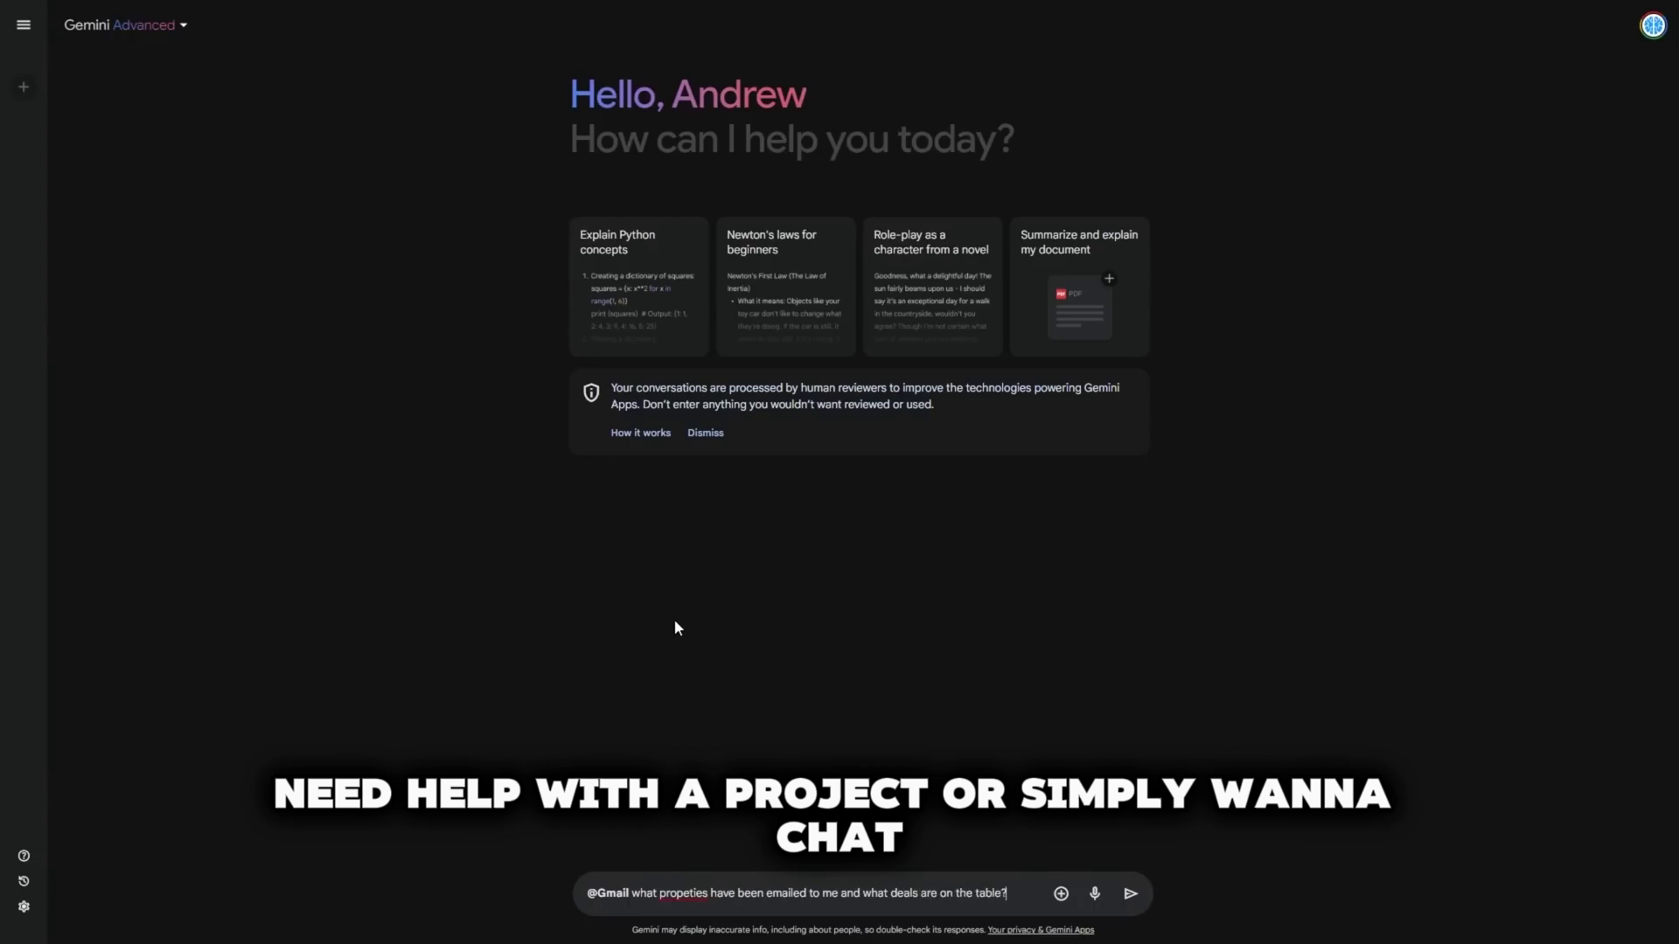
pyautogui.press('Return')
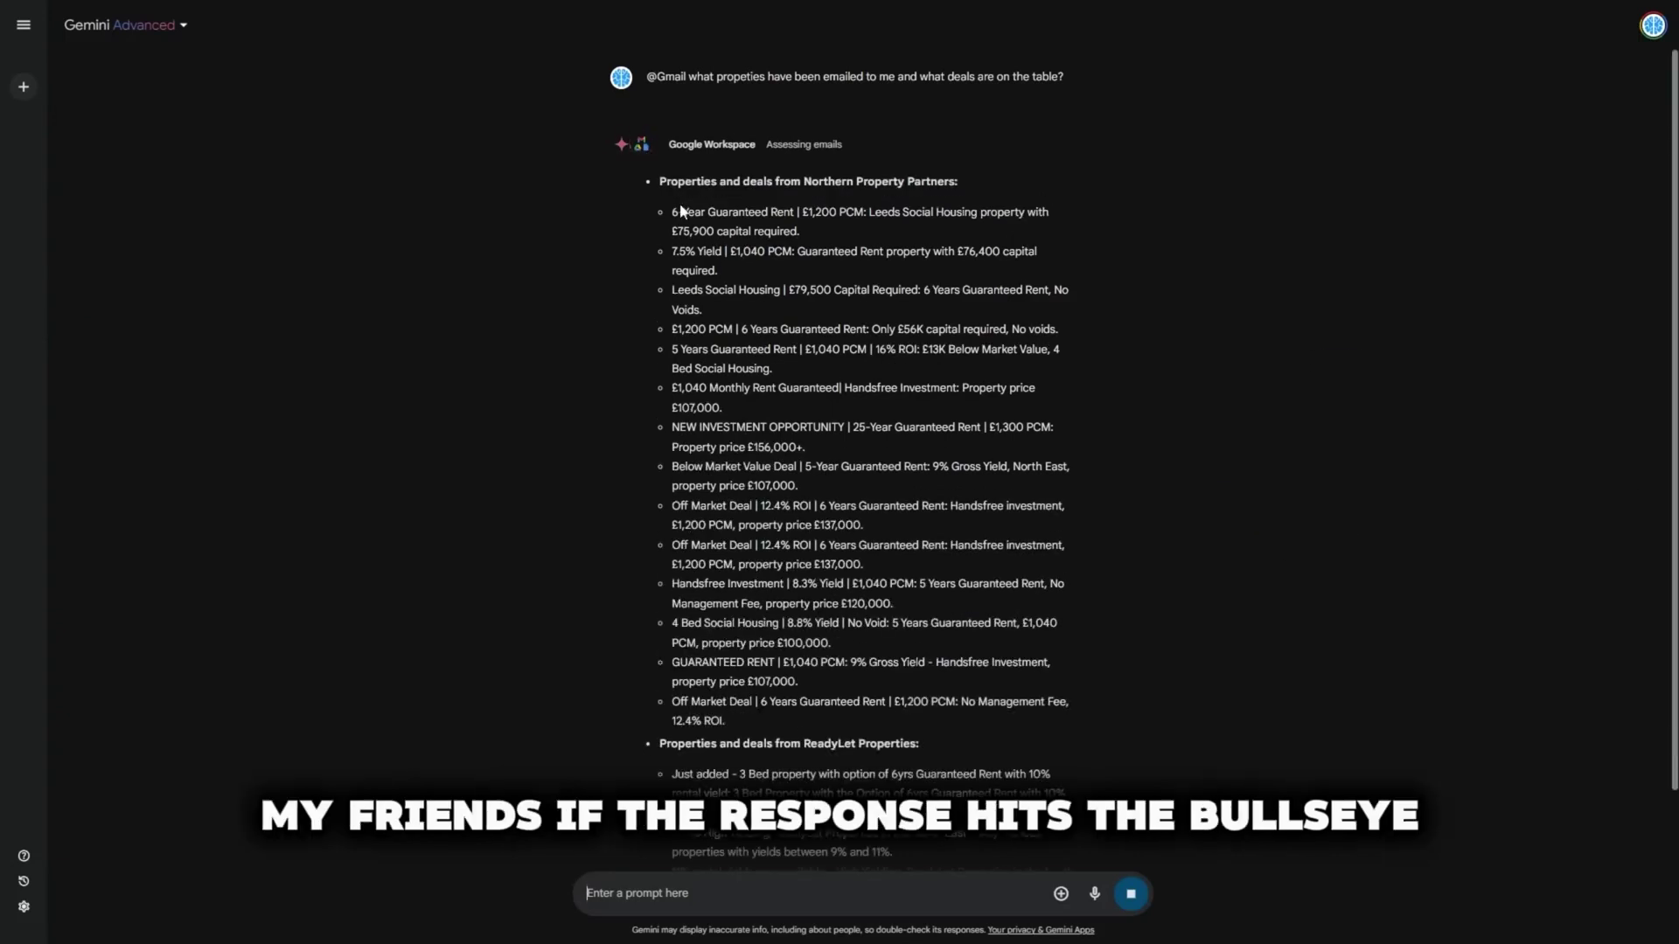
pyautogui.scroll(-4, 857, 386)
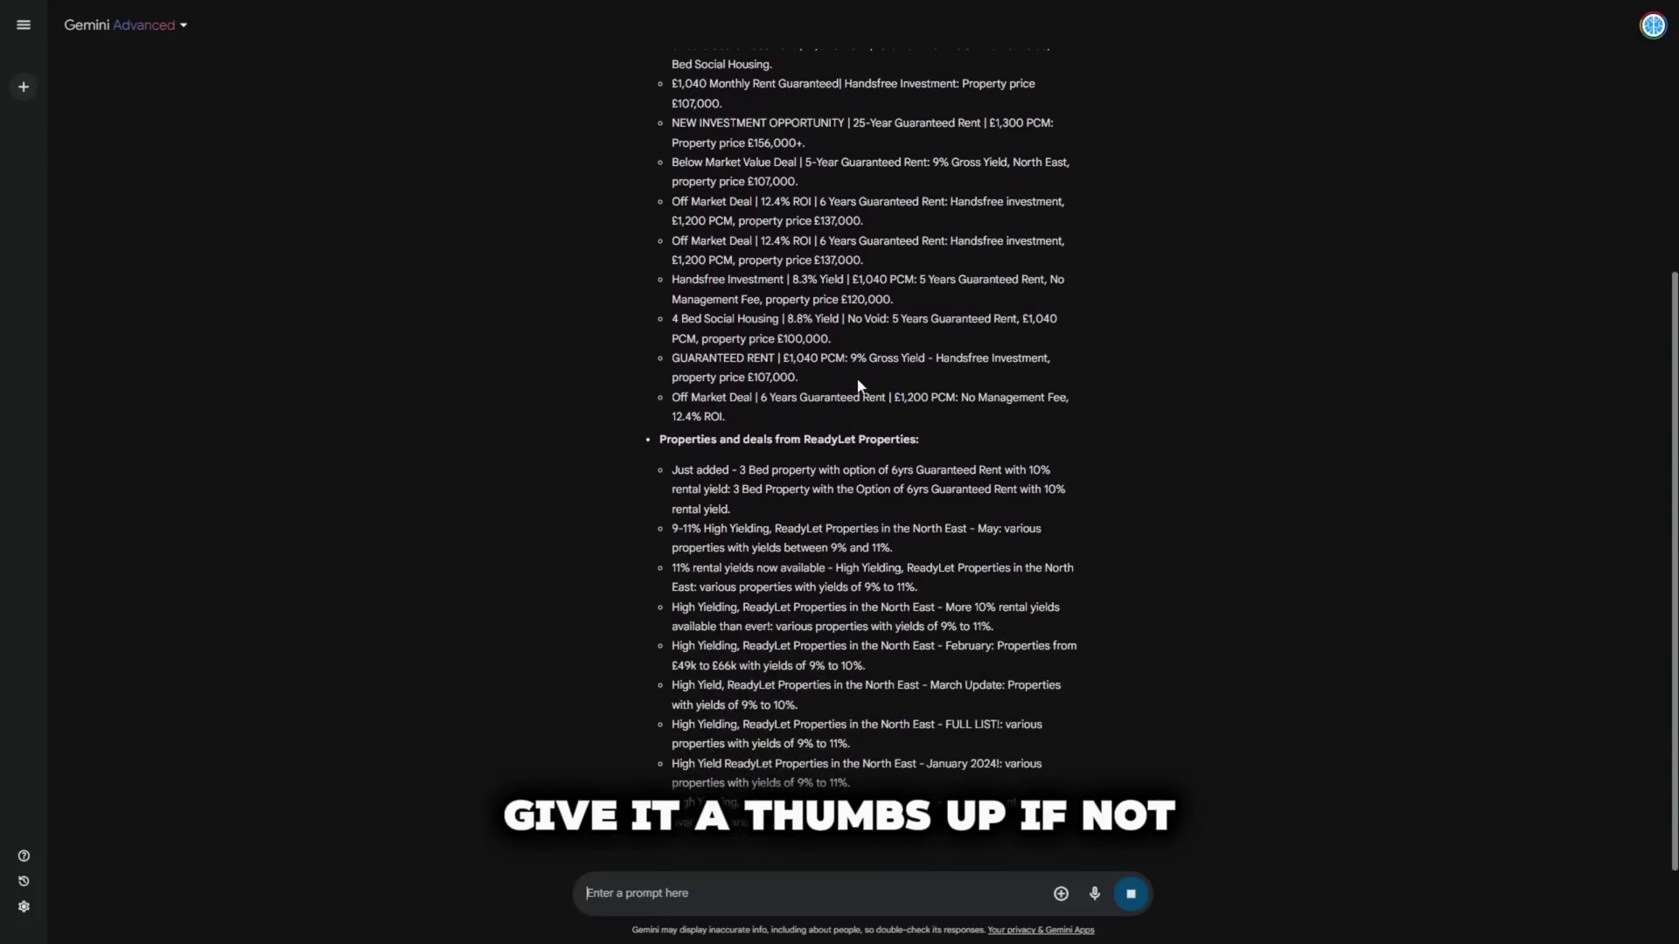
pyautogui.scroll(-7, 858, 386)
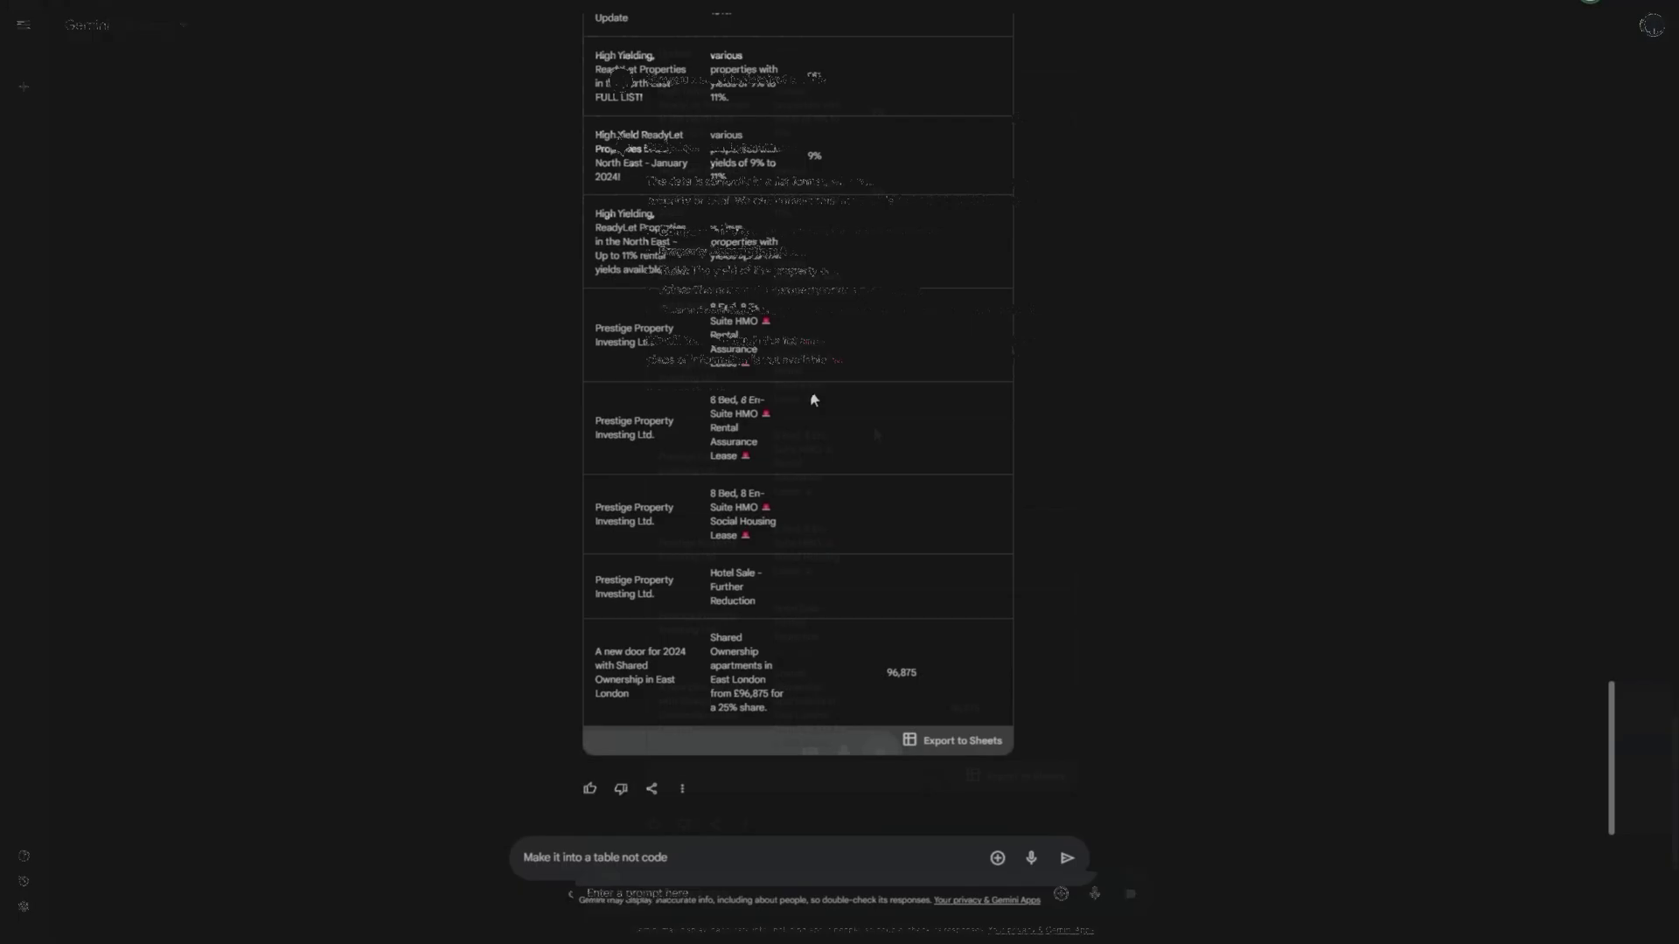
# Scroll through the Company, Property Description, Yield, Price and Guaranteed Rent table to Export to Sheets
pyautogui.scroll(5, 809, 455)
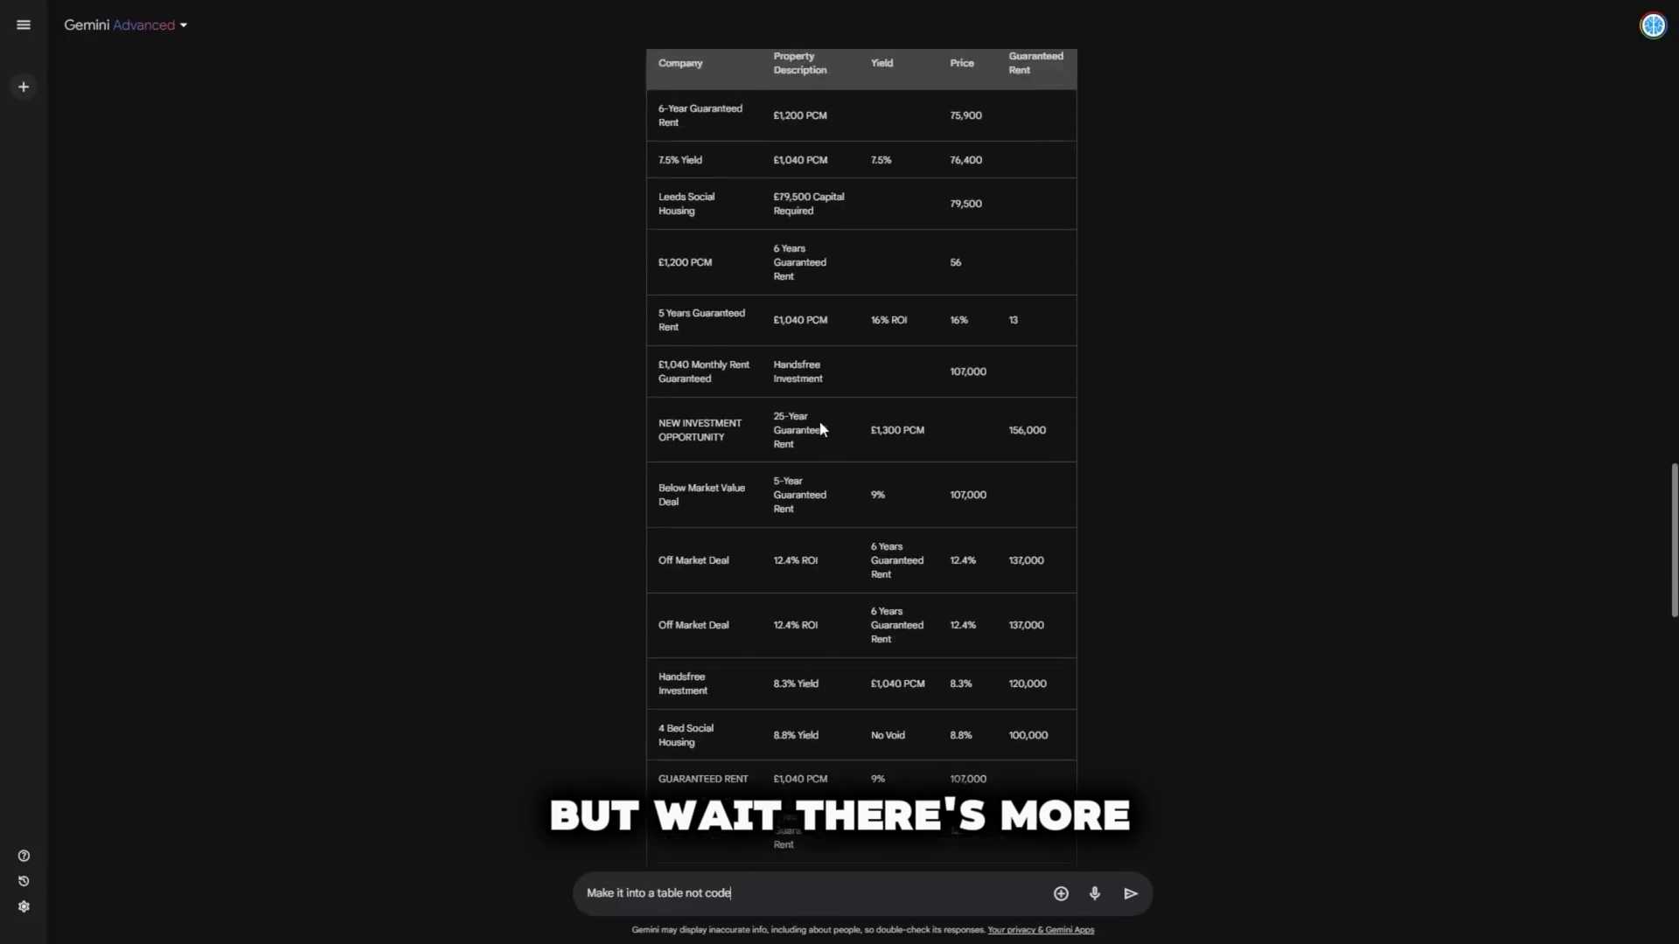
pyautogui.scroll(5, 820, 429)
pyautogui.scroll(-6, 757, 565)
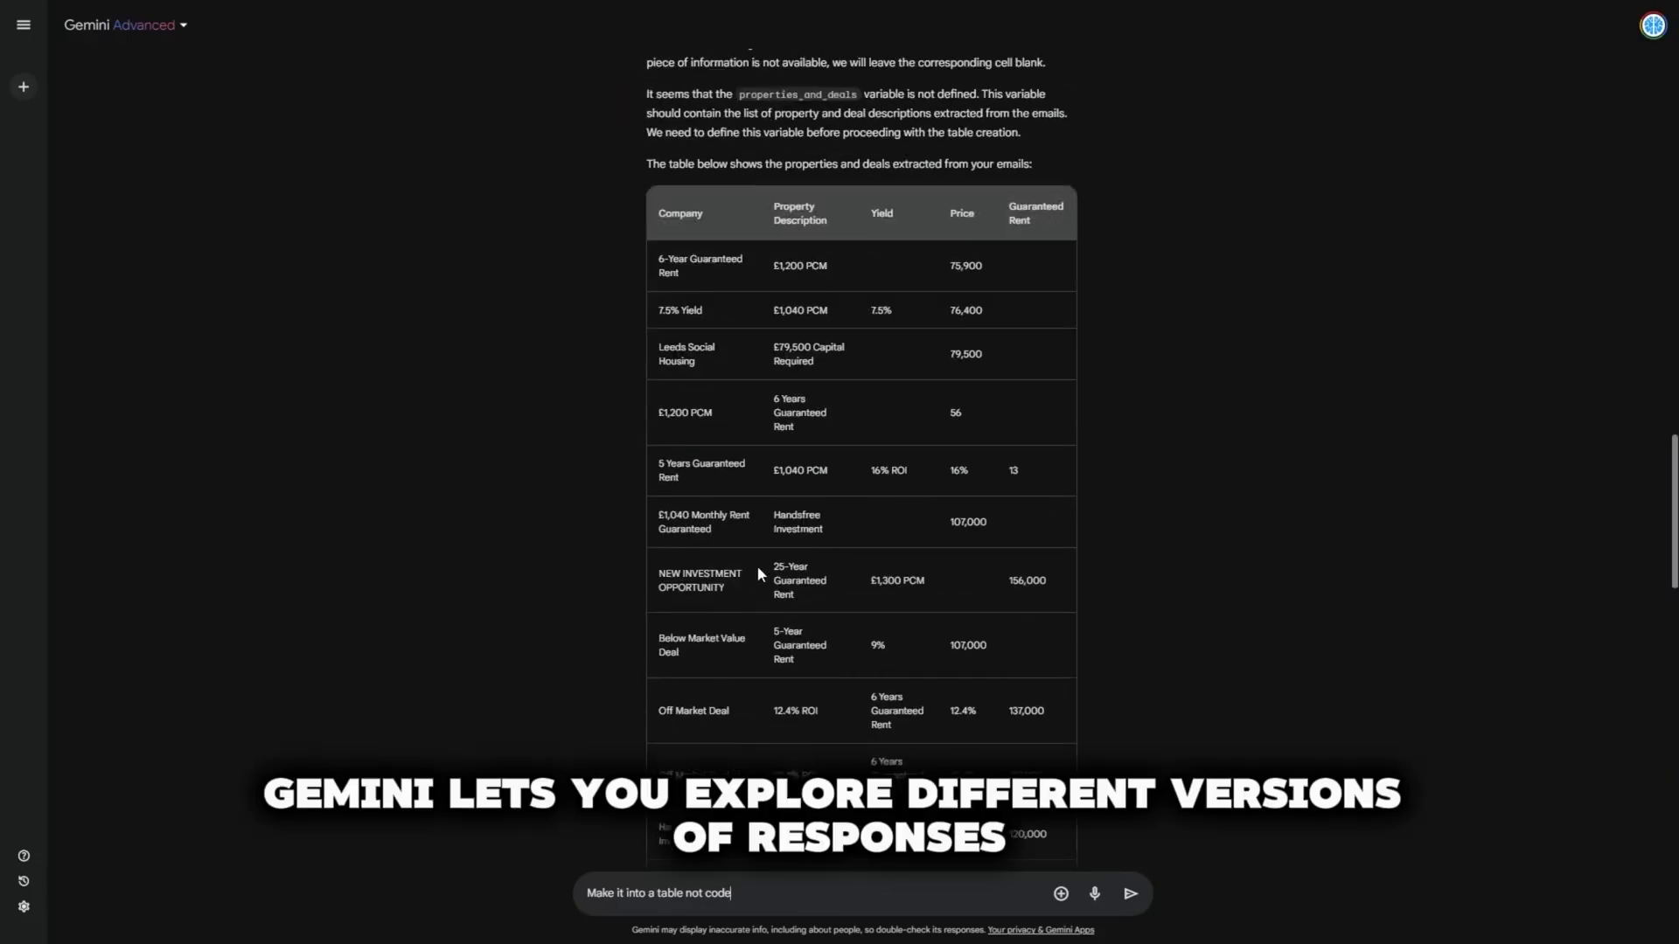
pyautogui.scroll(6, 831, 569)
pyautogui.scroll(-4, 769, 455)
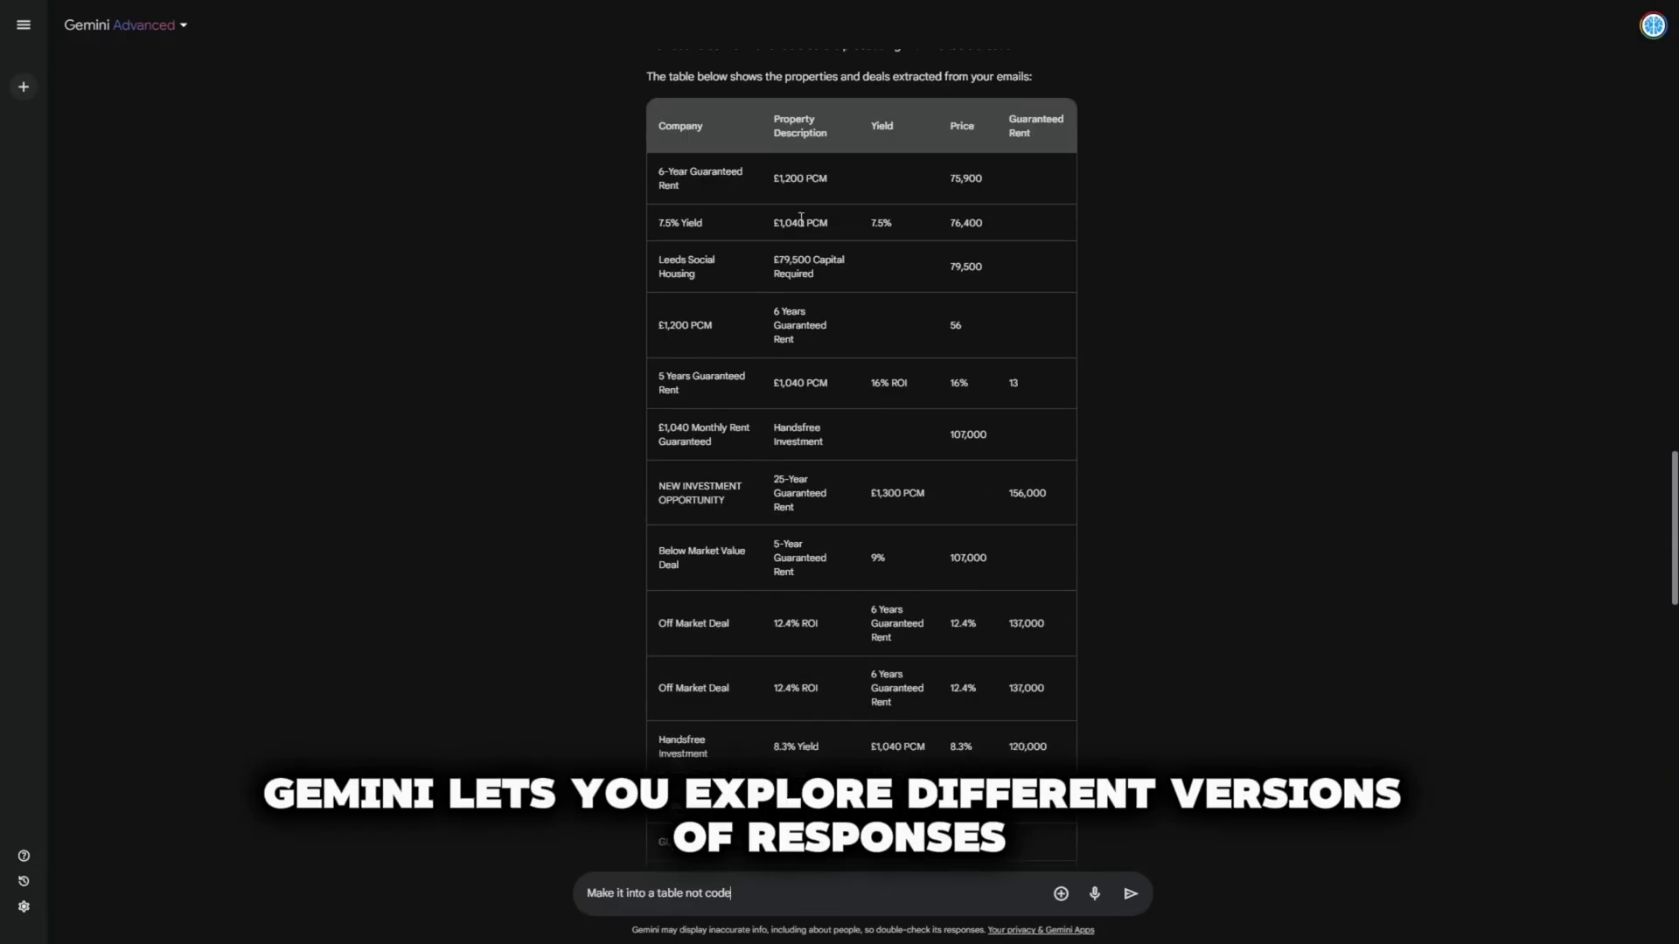
pyautogui.scroll(-1, 799, 193)
pyautogui.scroll(1, 911, 464)
pyautogui.scroll(-4, 956, 270)
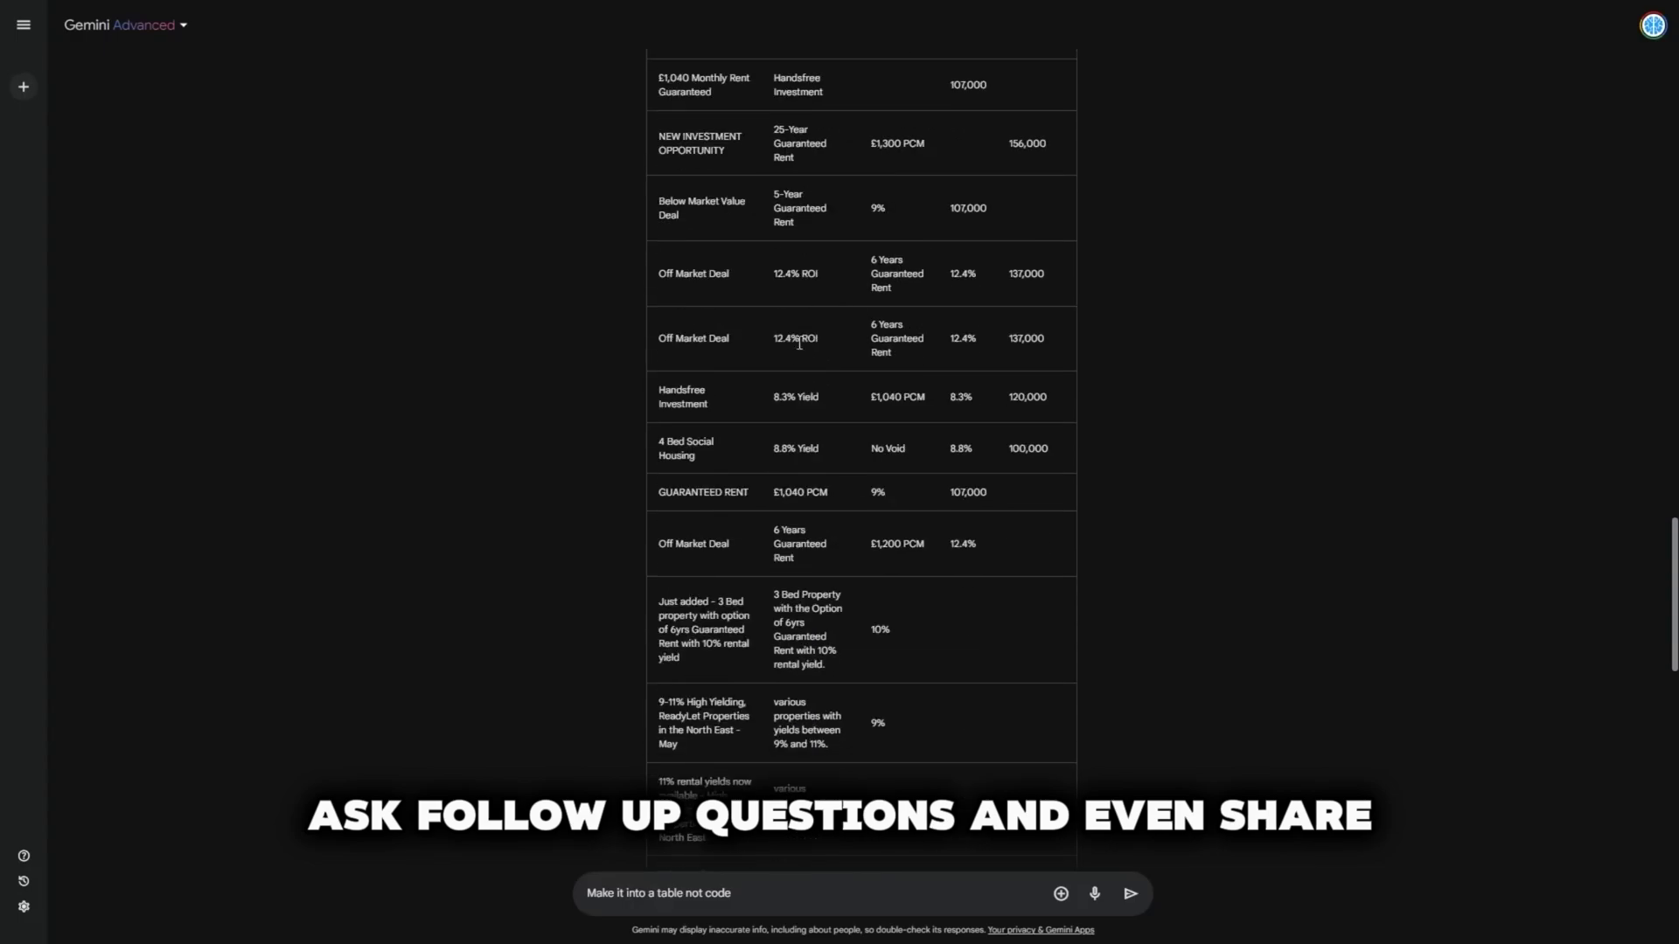
pyautogui.scroll(-4, 797, 354)
pyautogui.scroll(-2, 903, 461)
pyautogui.scroll(10, 870, 499)
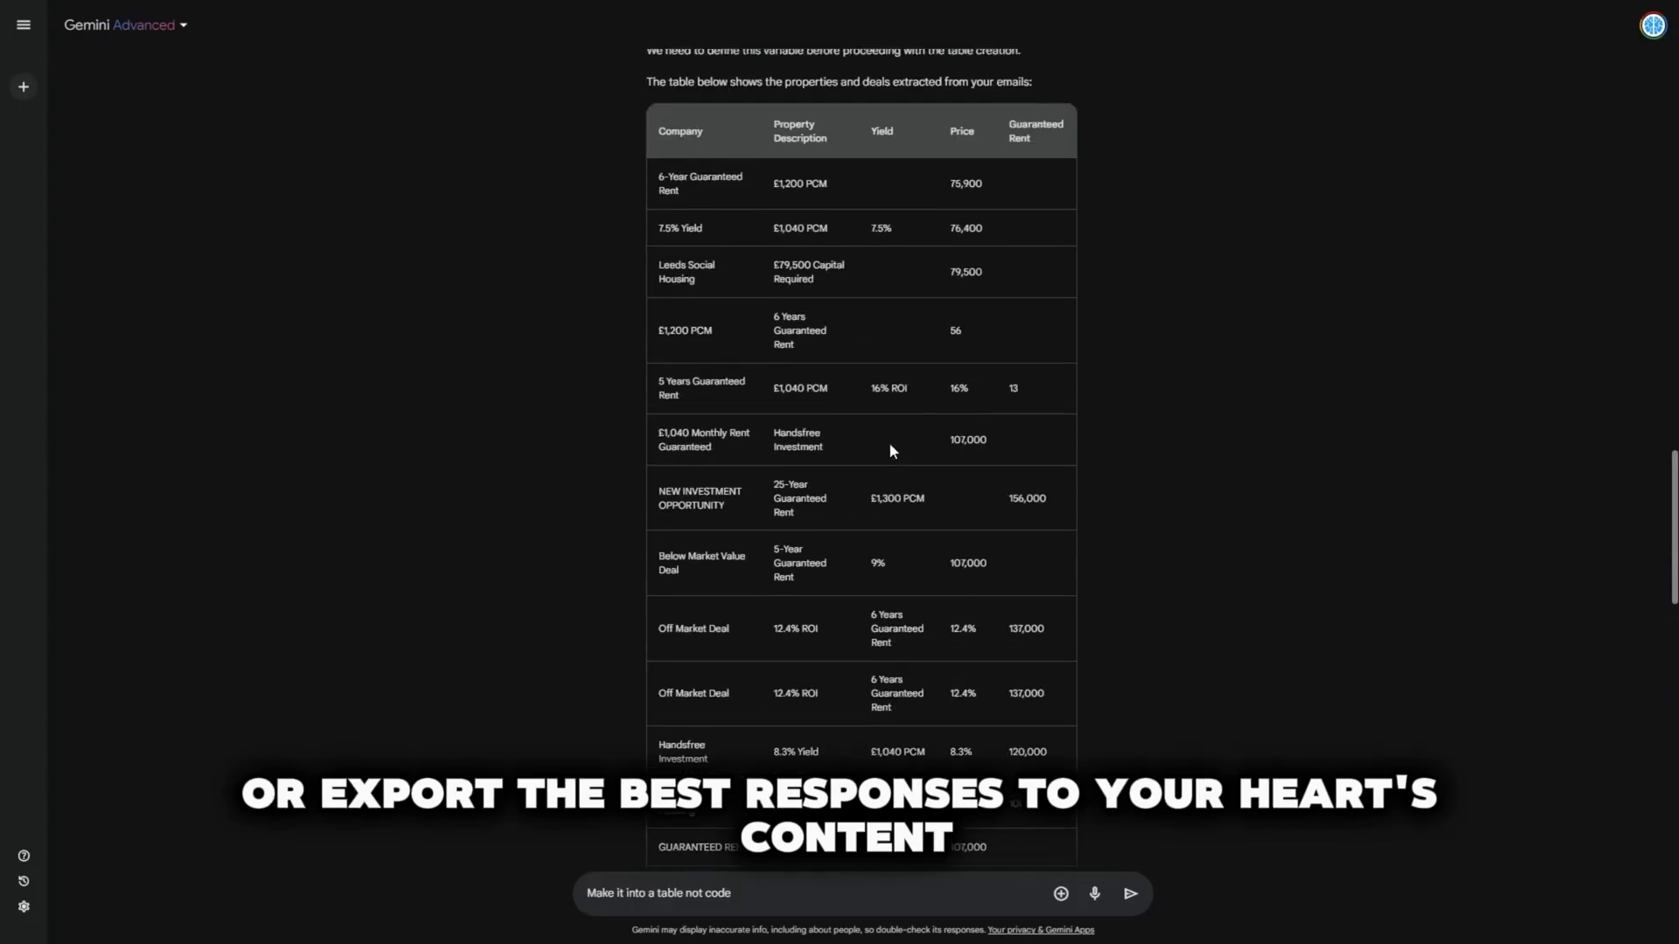
pyautogui.scroll(20, 889, 443)
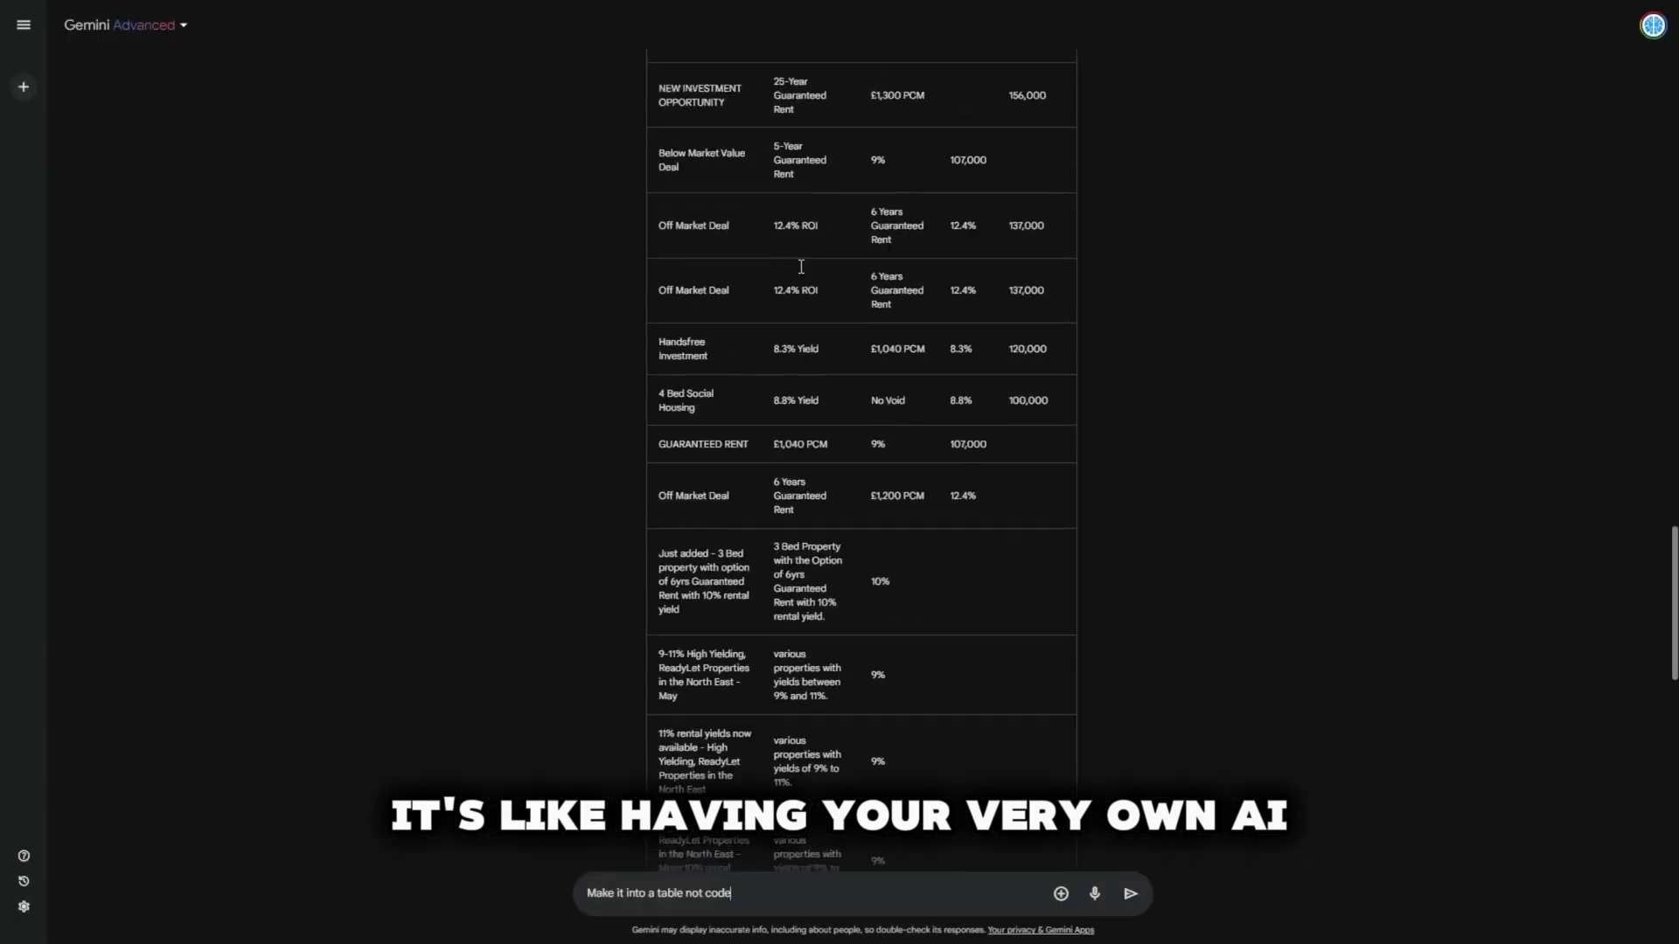
pyautogui.scroll(-12, 853, 450)
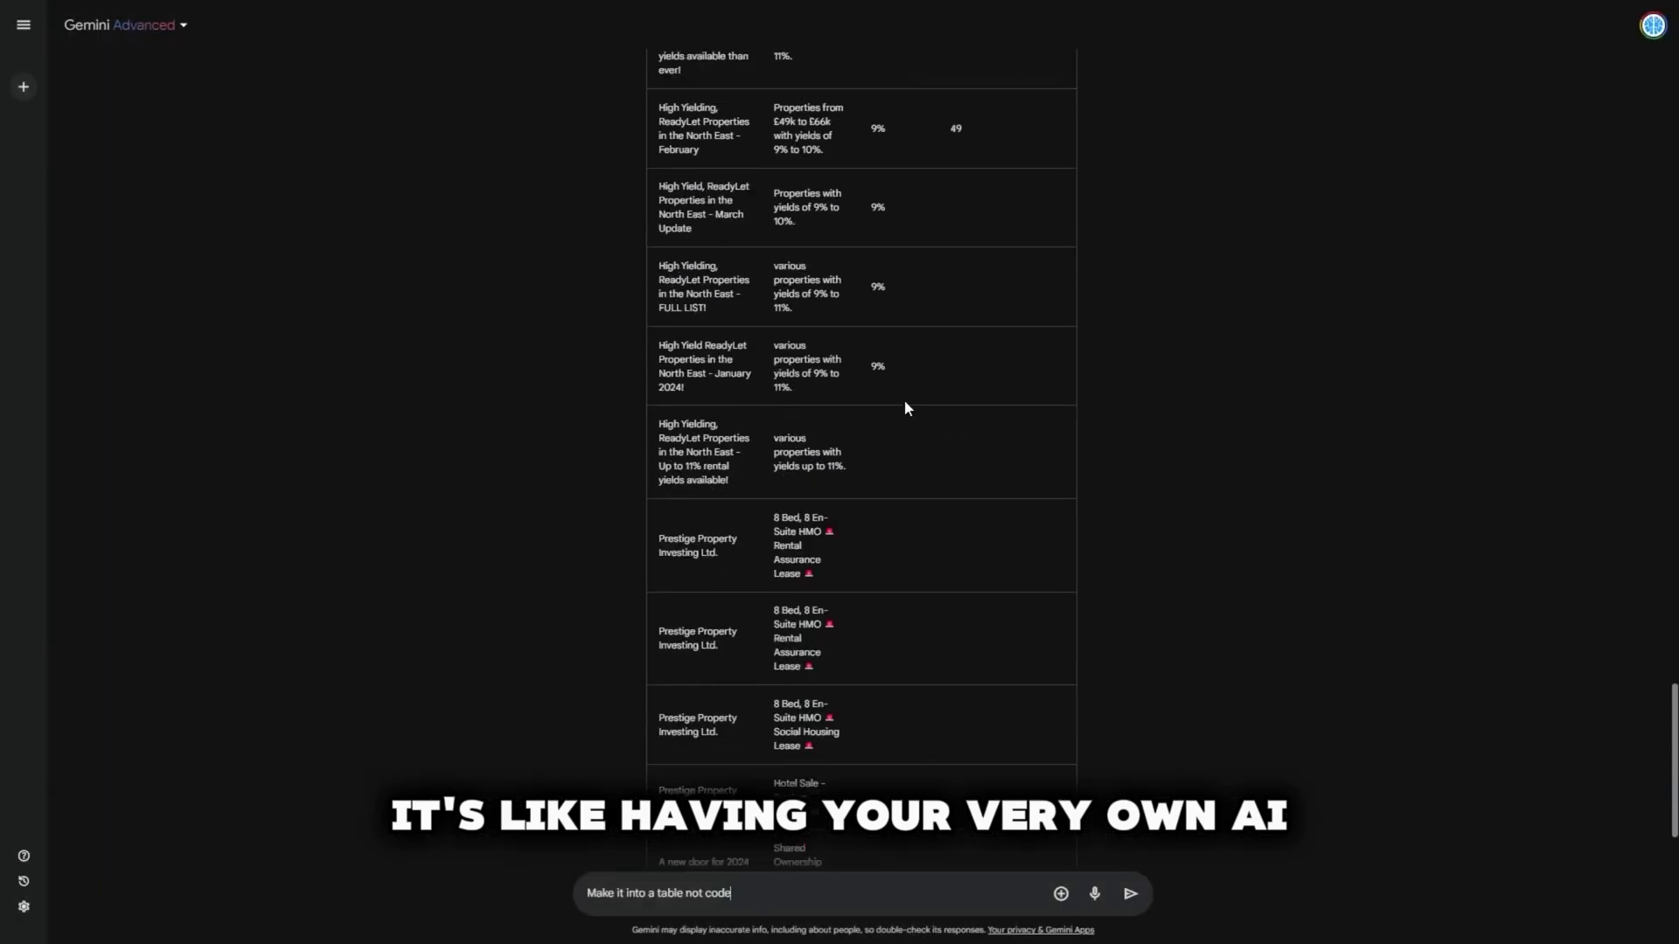
pyautogui.scroll(-2, 874, 437)
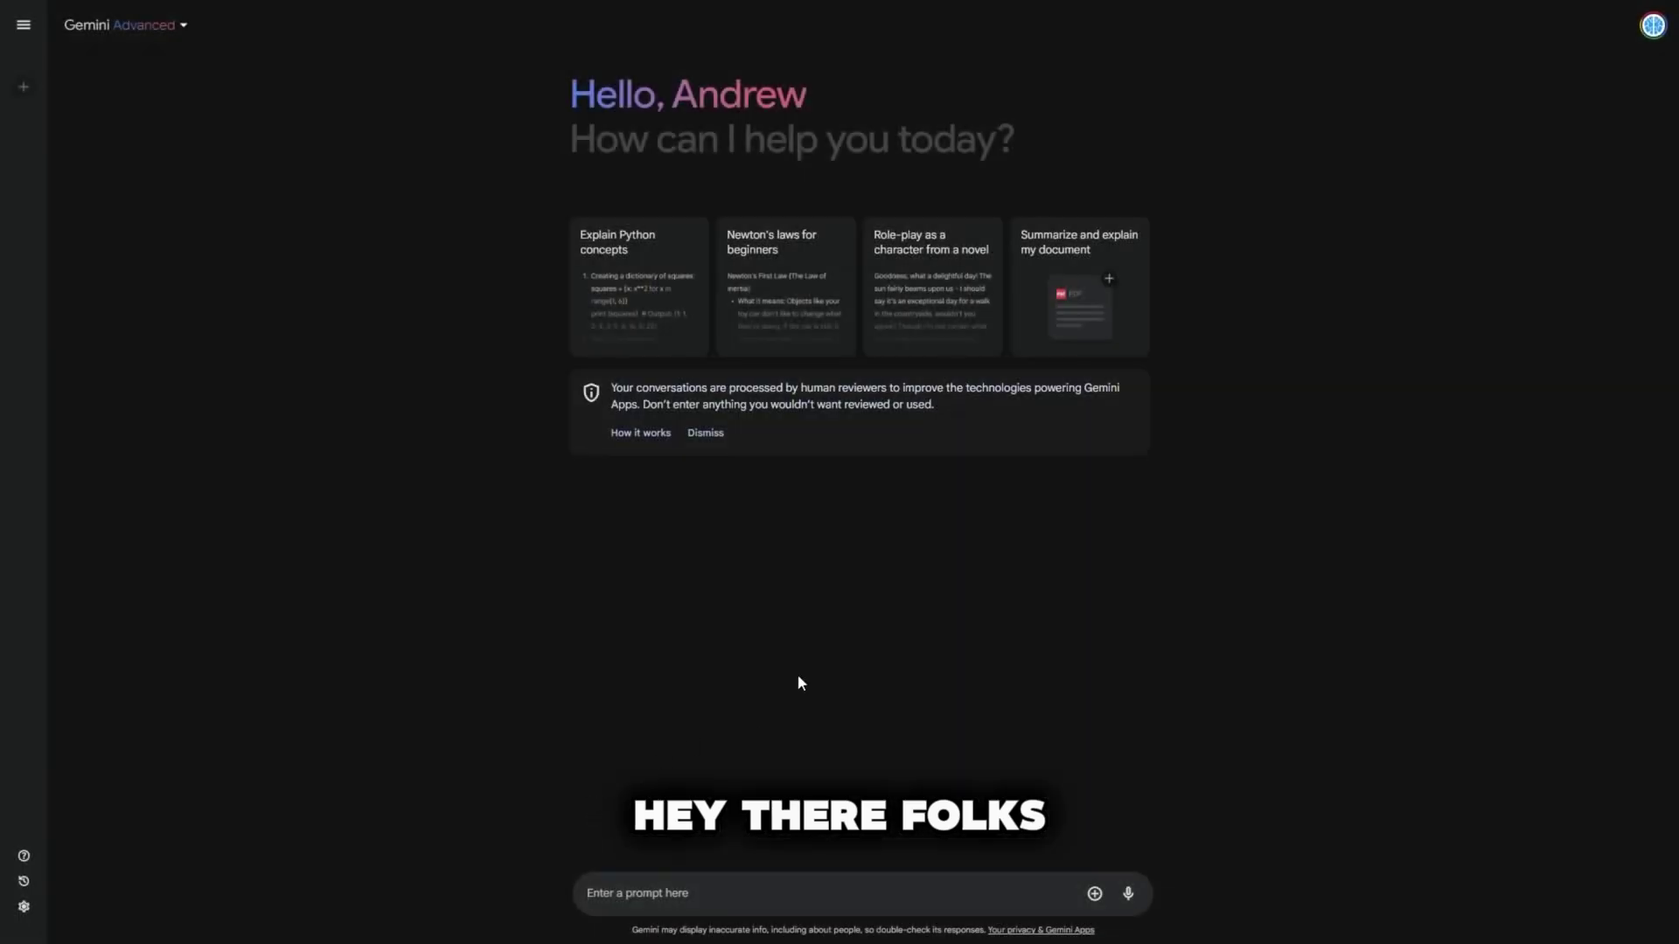
pyautogui.write('@YouTube')
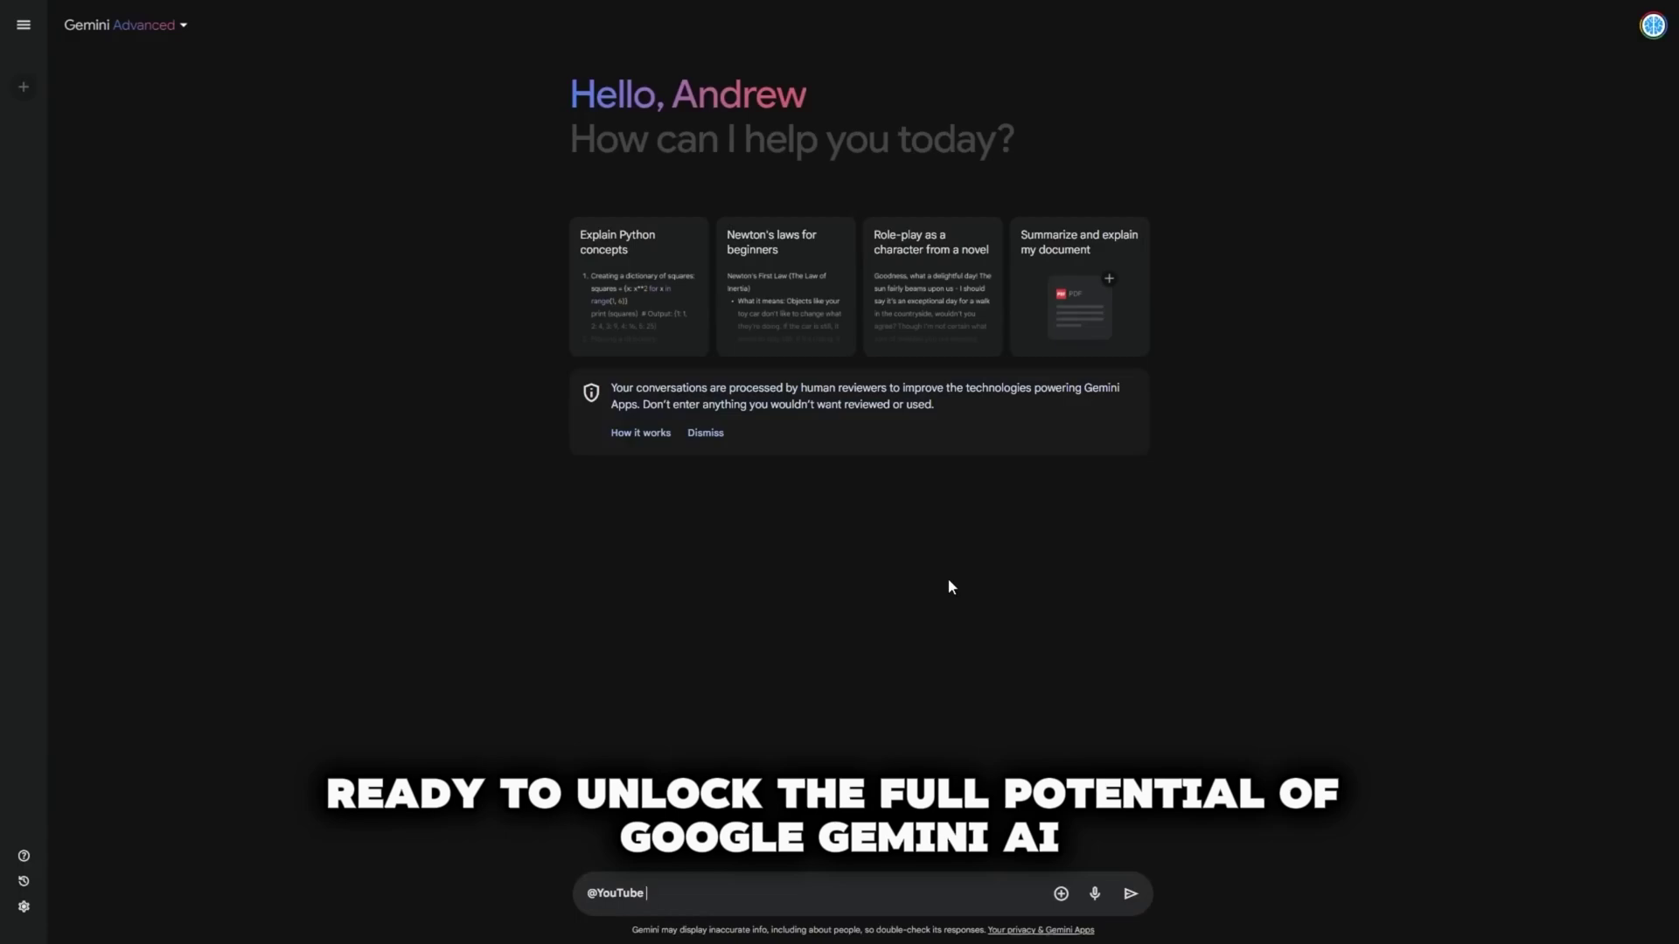
pyautogui.hotkey('ctrl', 'v')
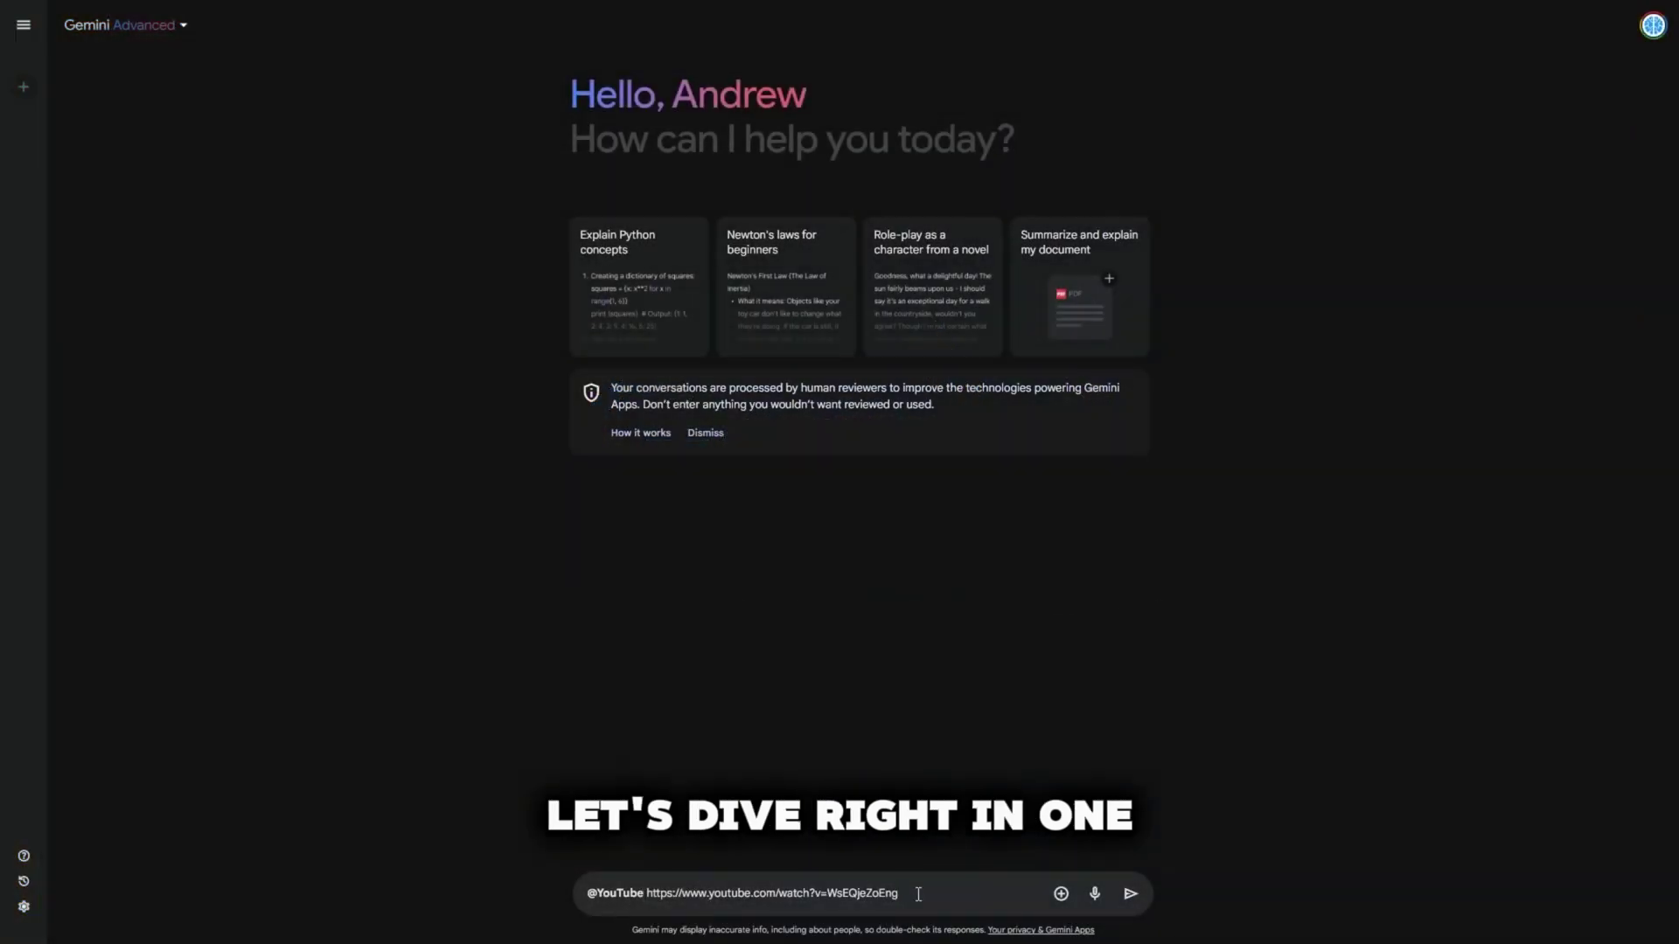
pyautogui.write('this is about and summa')
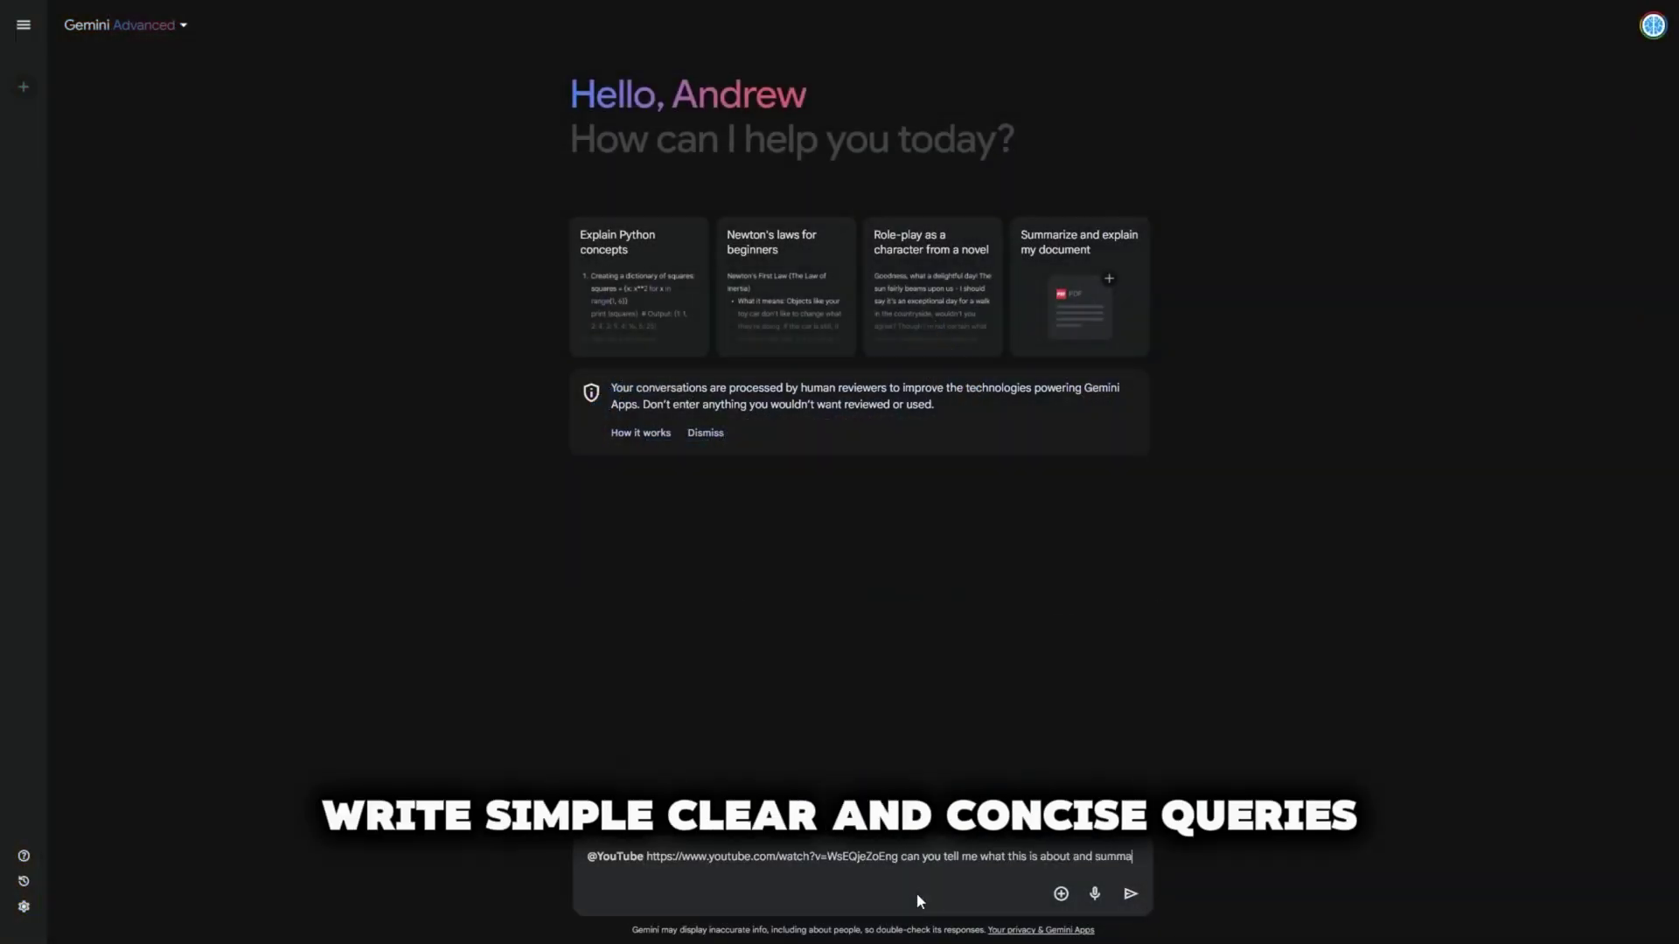
pyautogui.write('rise in bullet points')
pyautogui.press('Return')
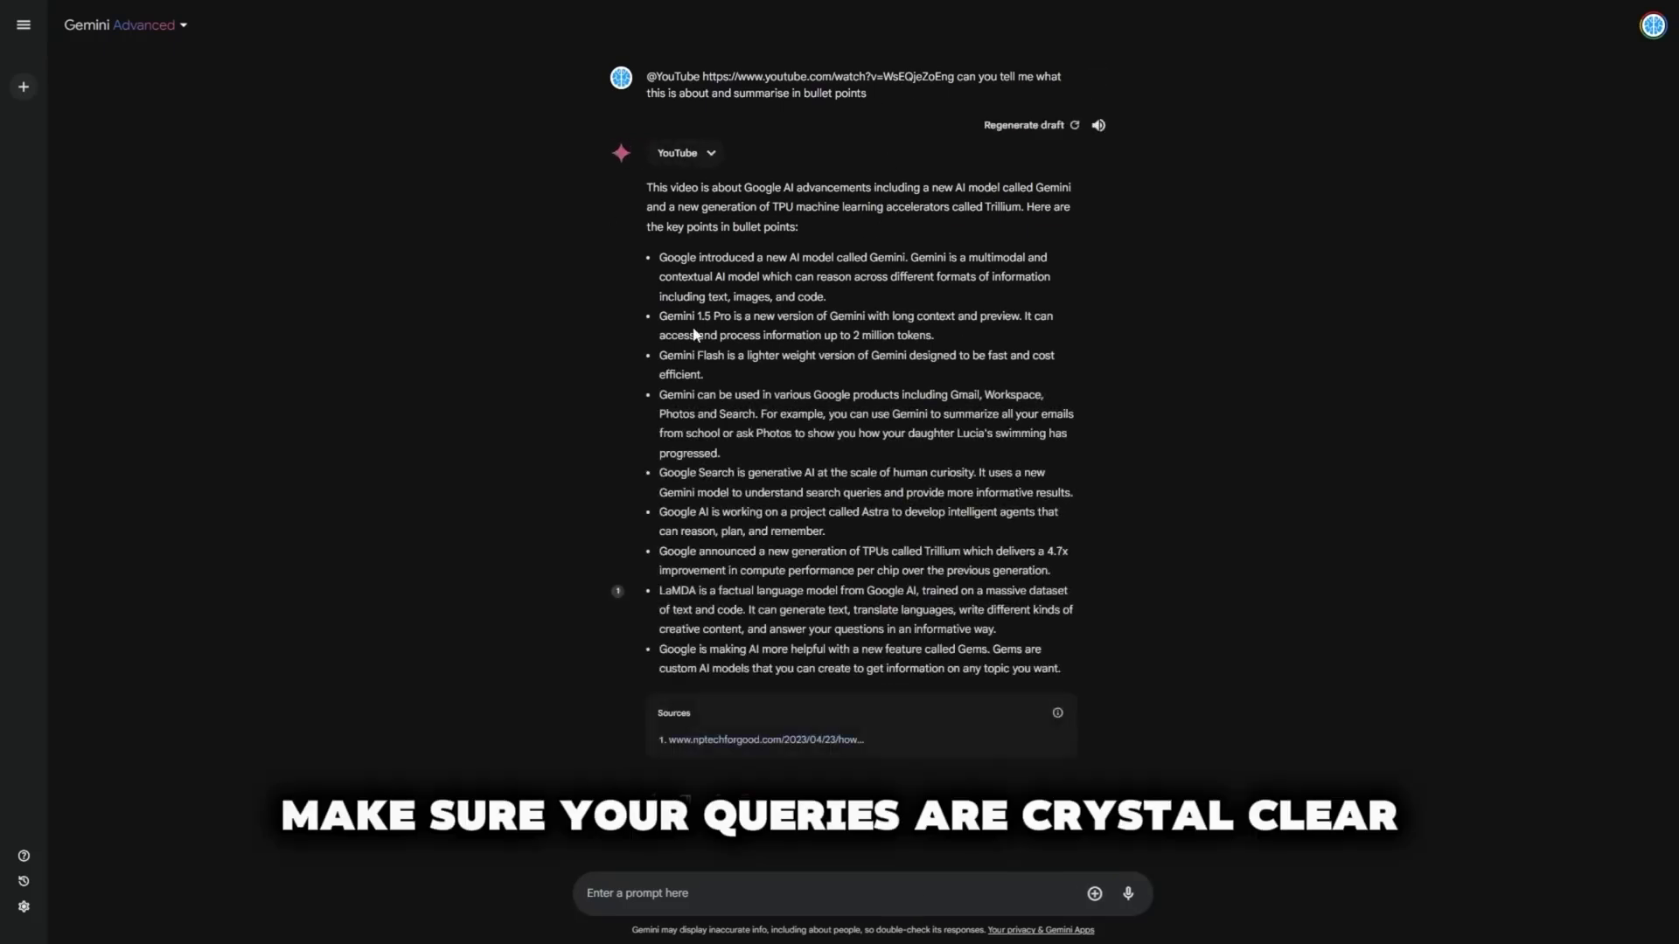
pyautogui.moveTo(647, 186); pyautogui.dragTo(899, 557)
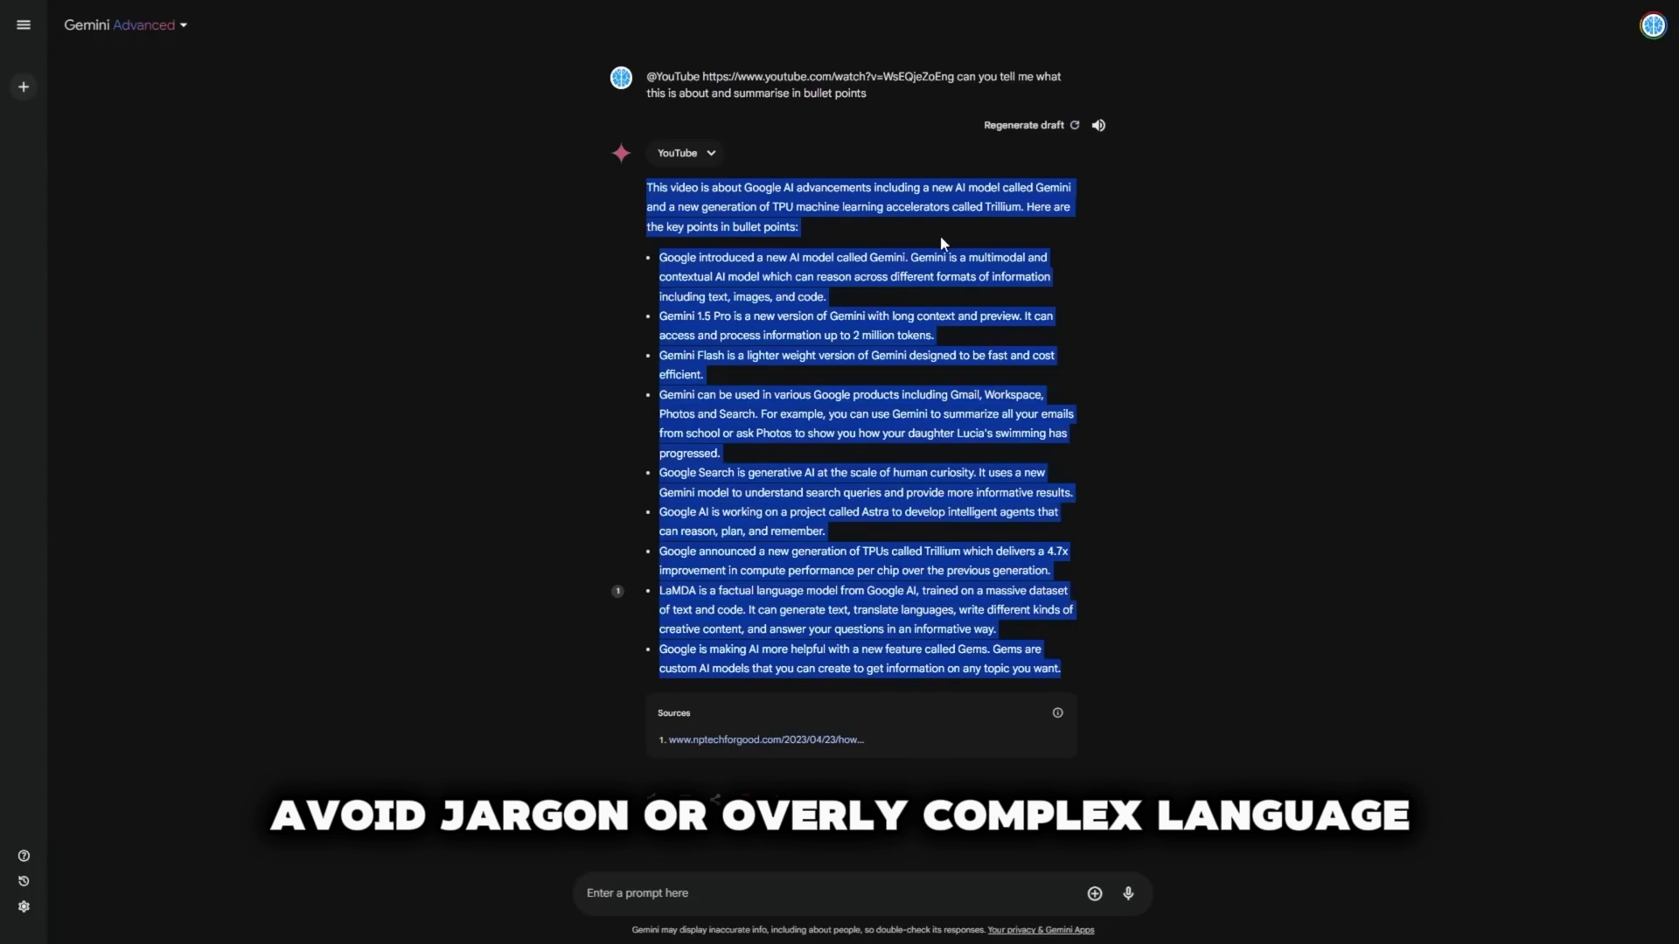
pyautogui.click(907, 893)
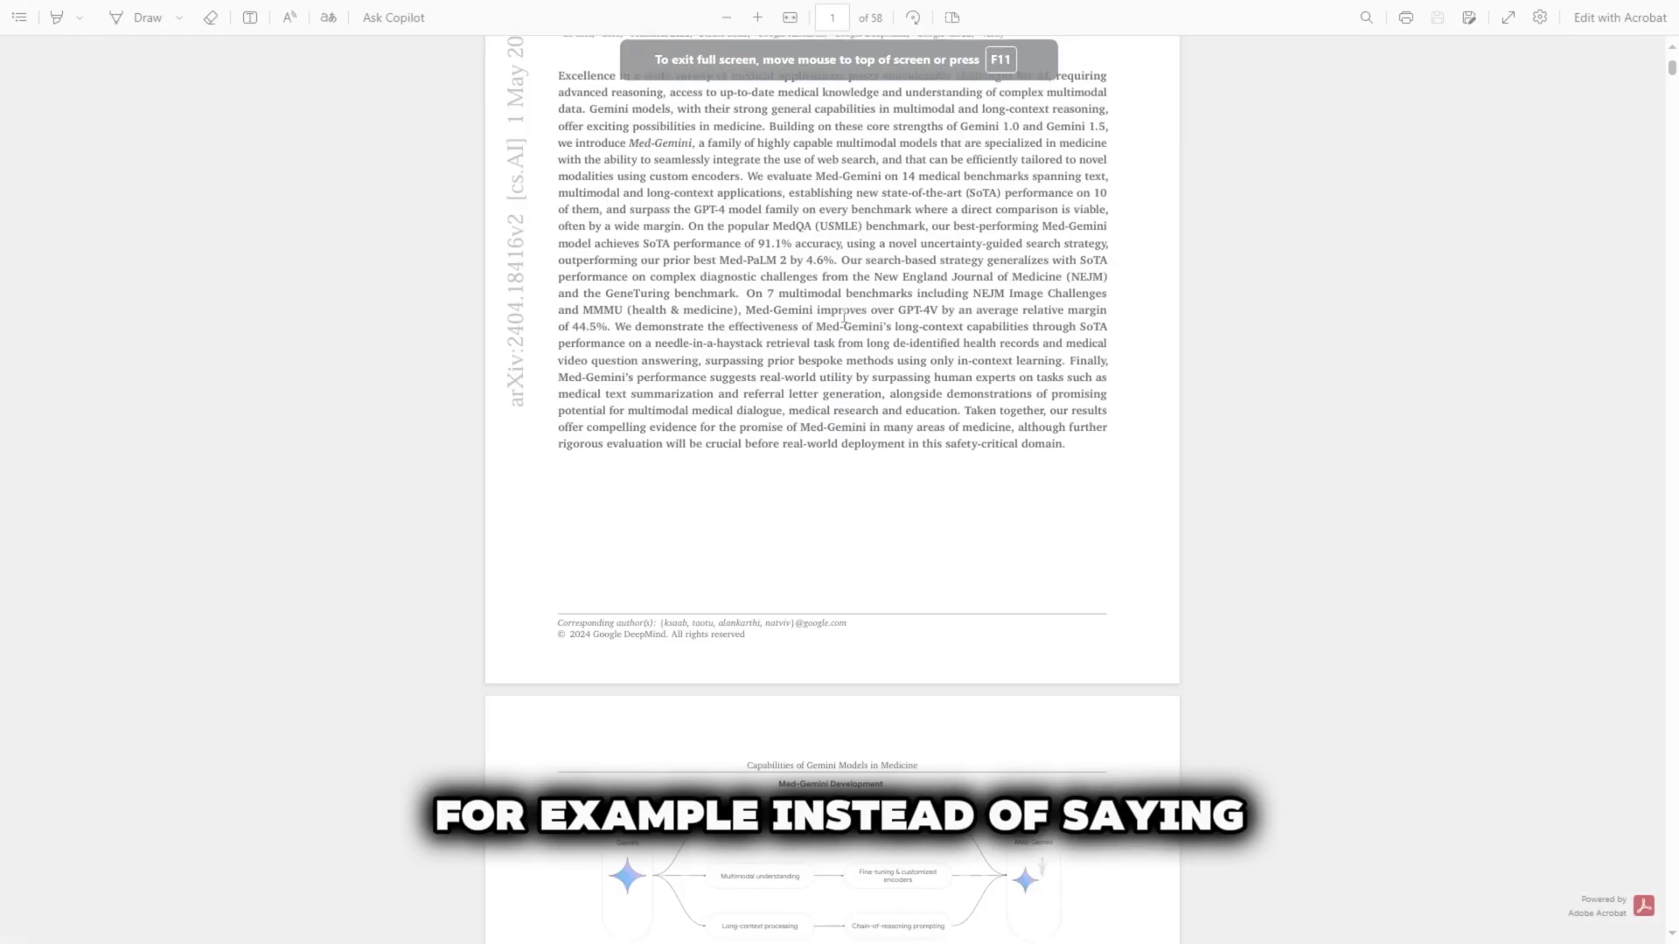
# Highlight the 'Gemini Models in Medicine' paper title, then clear the selection
pyautogui.scroll(5, 831, 437)
pyautogui.moveTo(718, 153); pyautogui.dragTo(1023, 153)
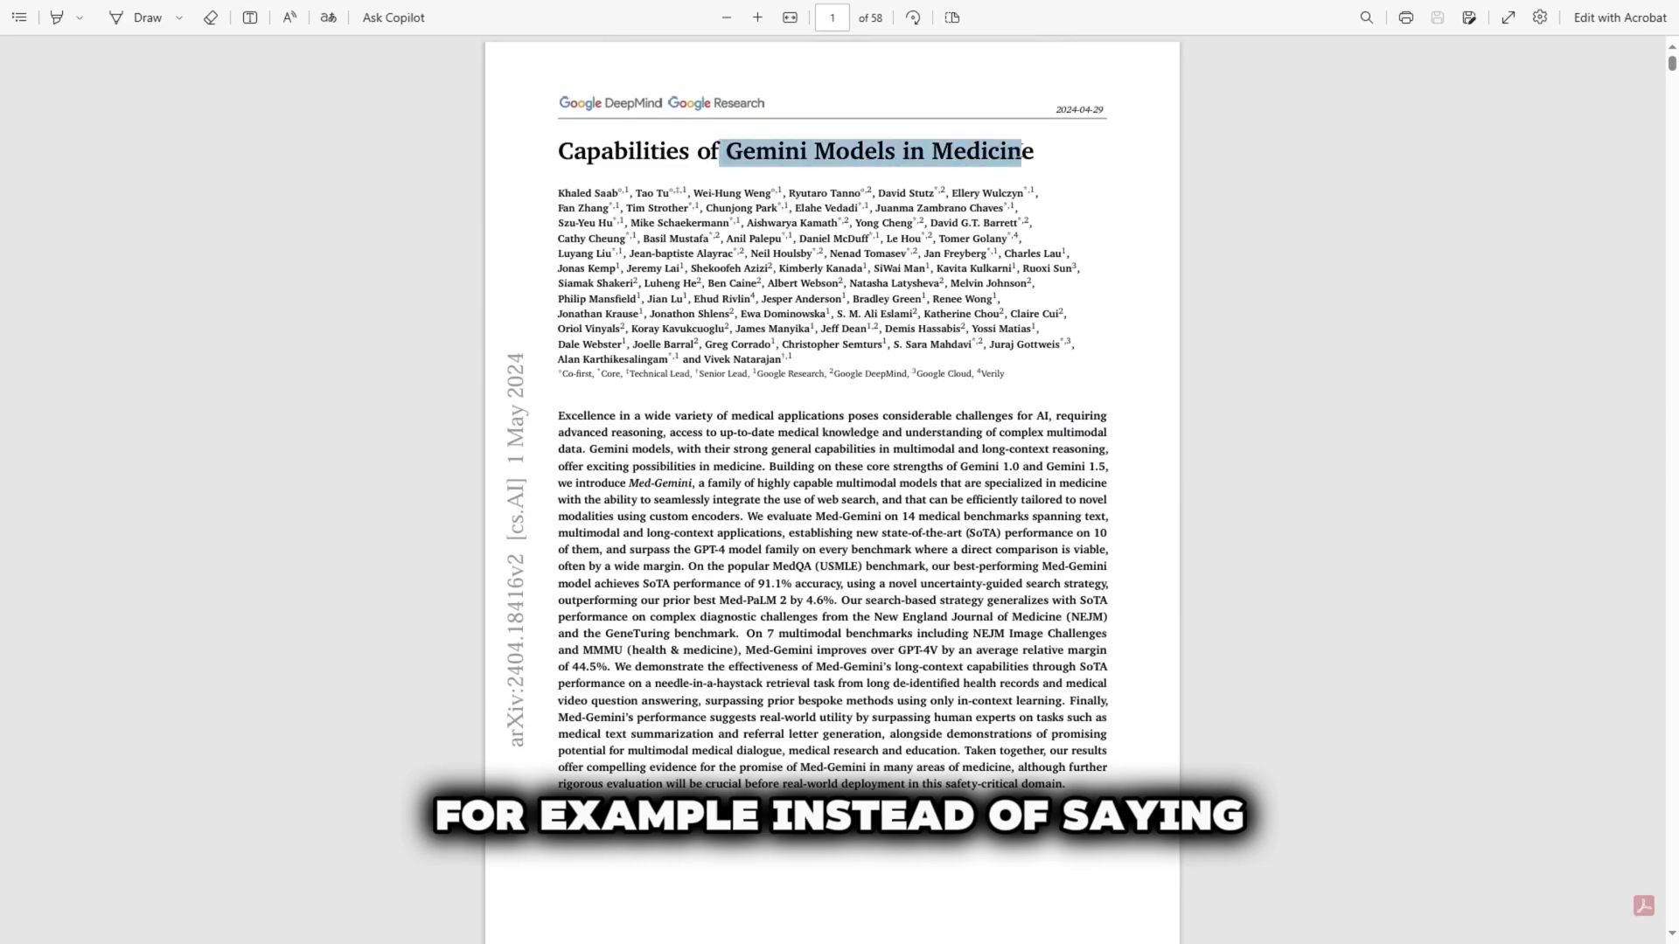
pyautogui.scroll(-10, 937, 232)
pyautogui.scroll(10, 333, 146)
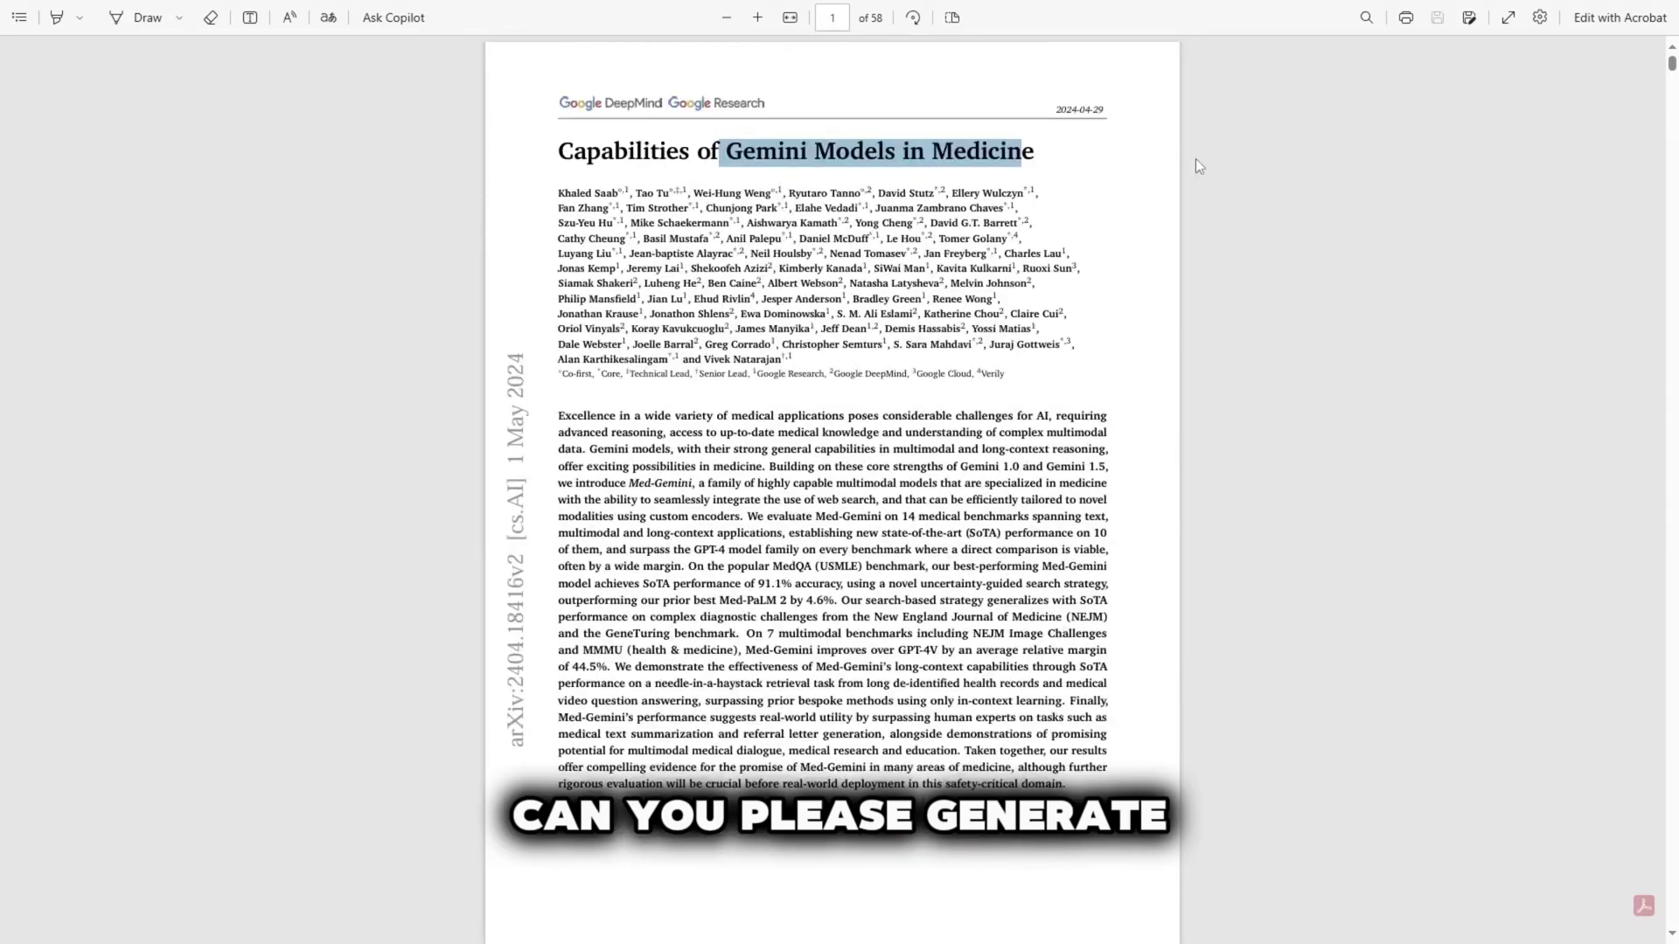
pyautogui.click(625, 155)
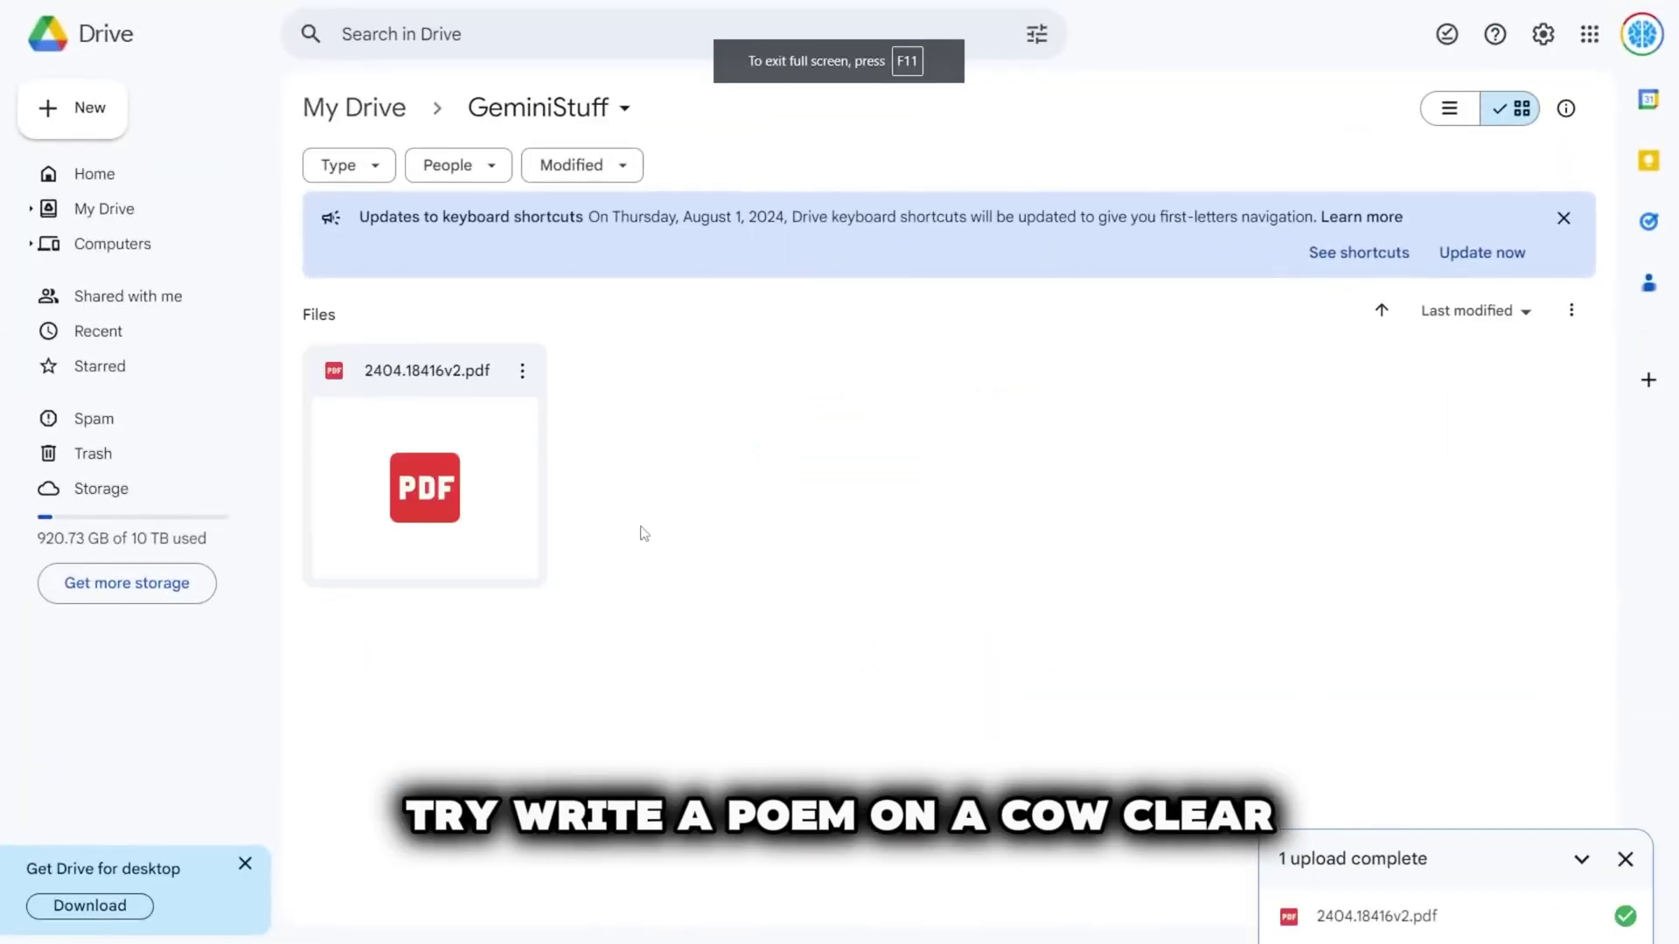
# Preview the uploaded 2404.18416v2.pdf in Google Drive, then close the preview
pyautogui.doubleClick(506, 396)
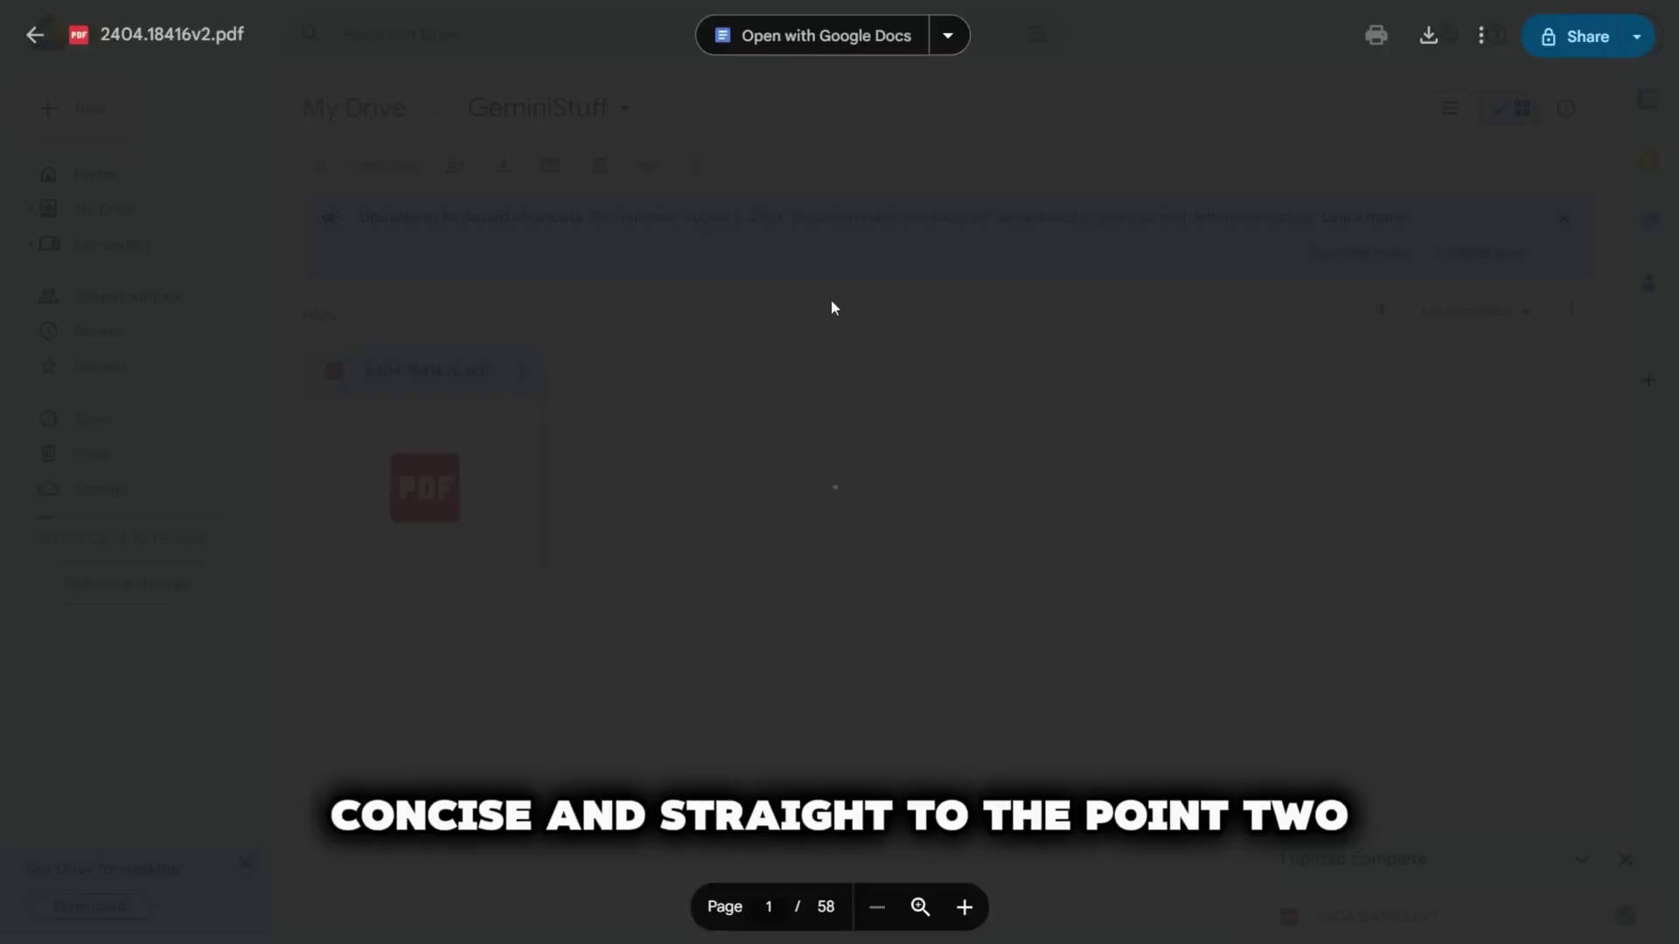
pyautogui.press('Escape')
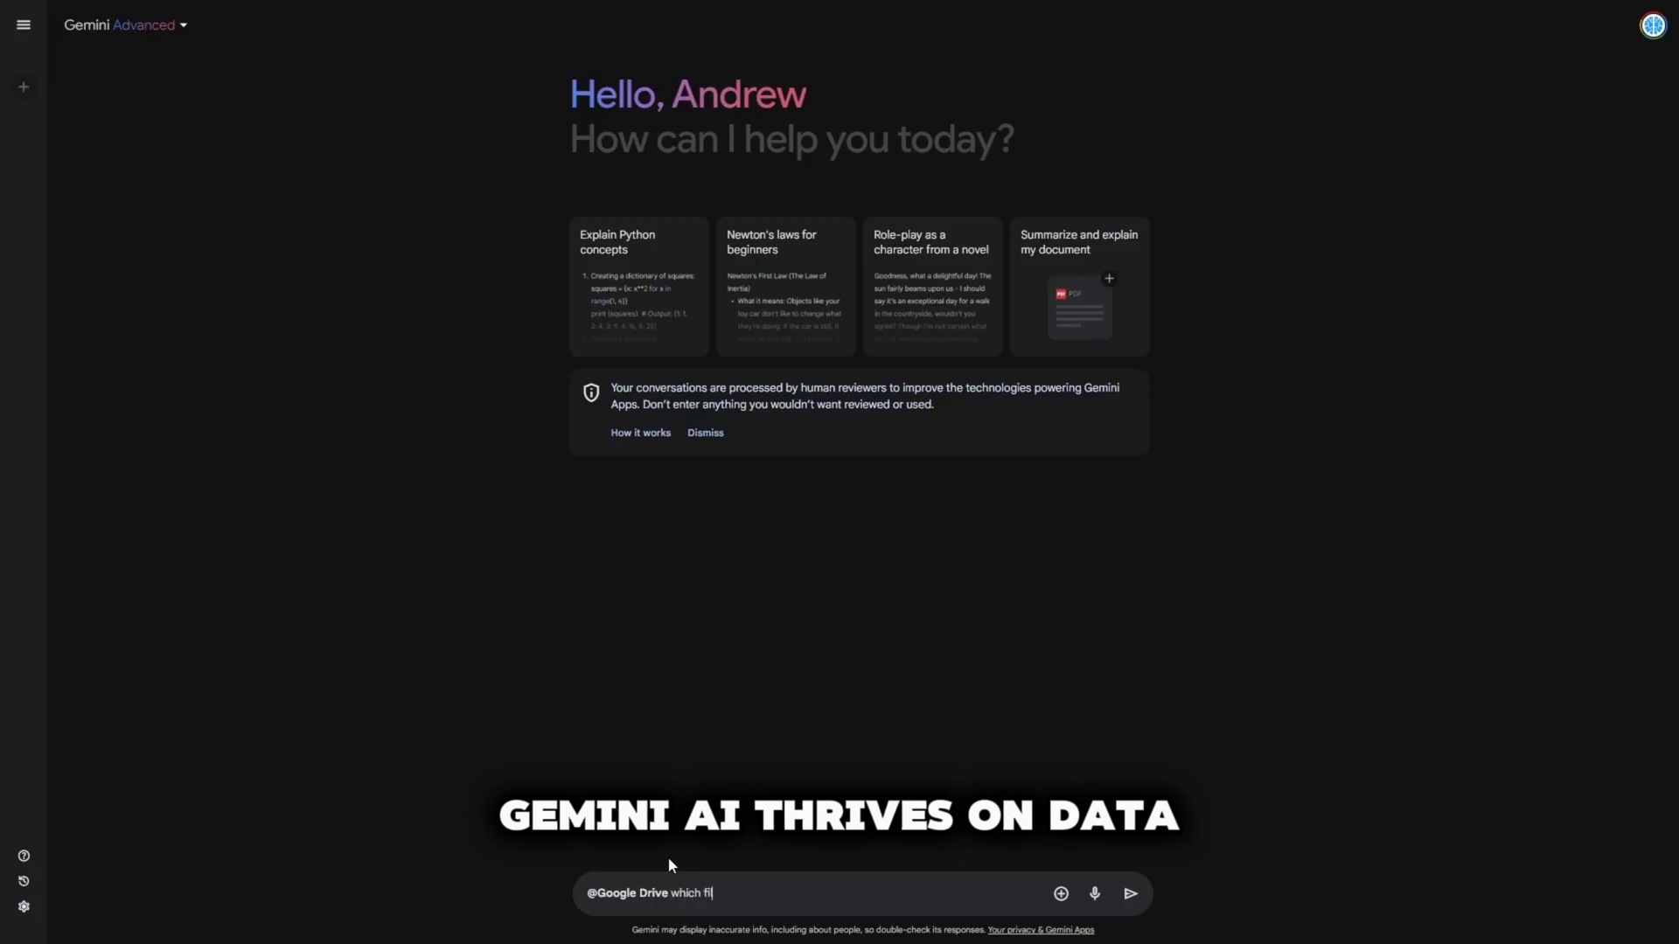
pyautogui.write('le in my drive talks about the capabilitie')
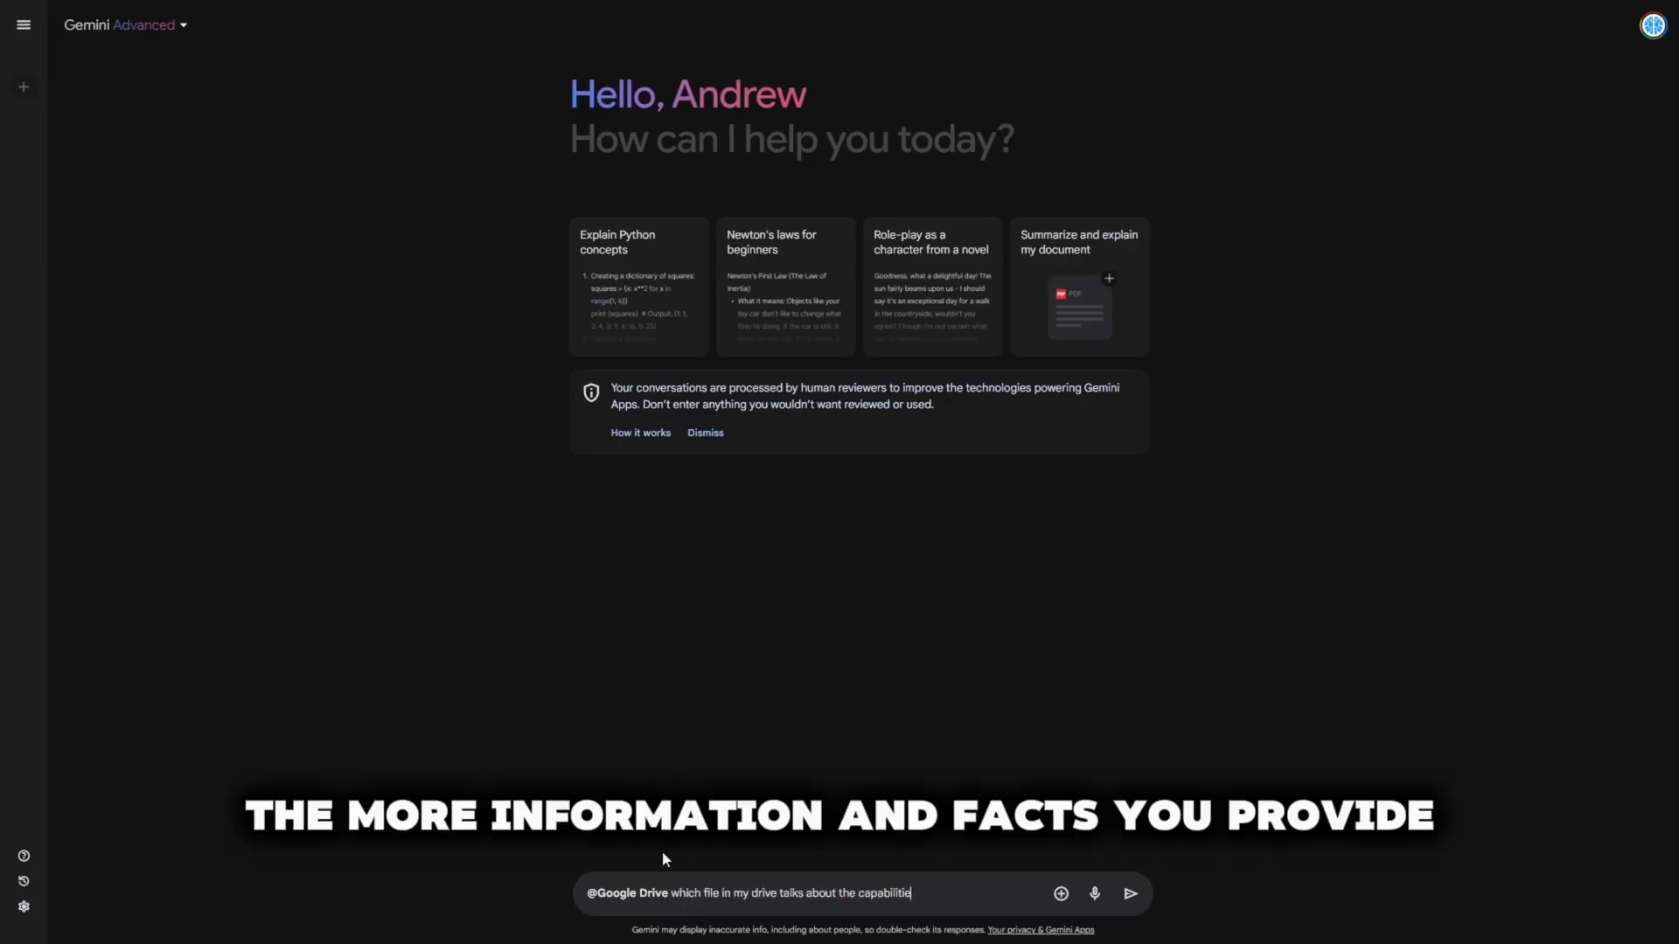
pyautogui.write('s of llms in medicine')
pyautogui.rightClick(992, 893)
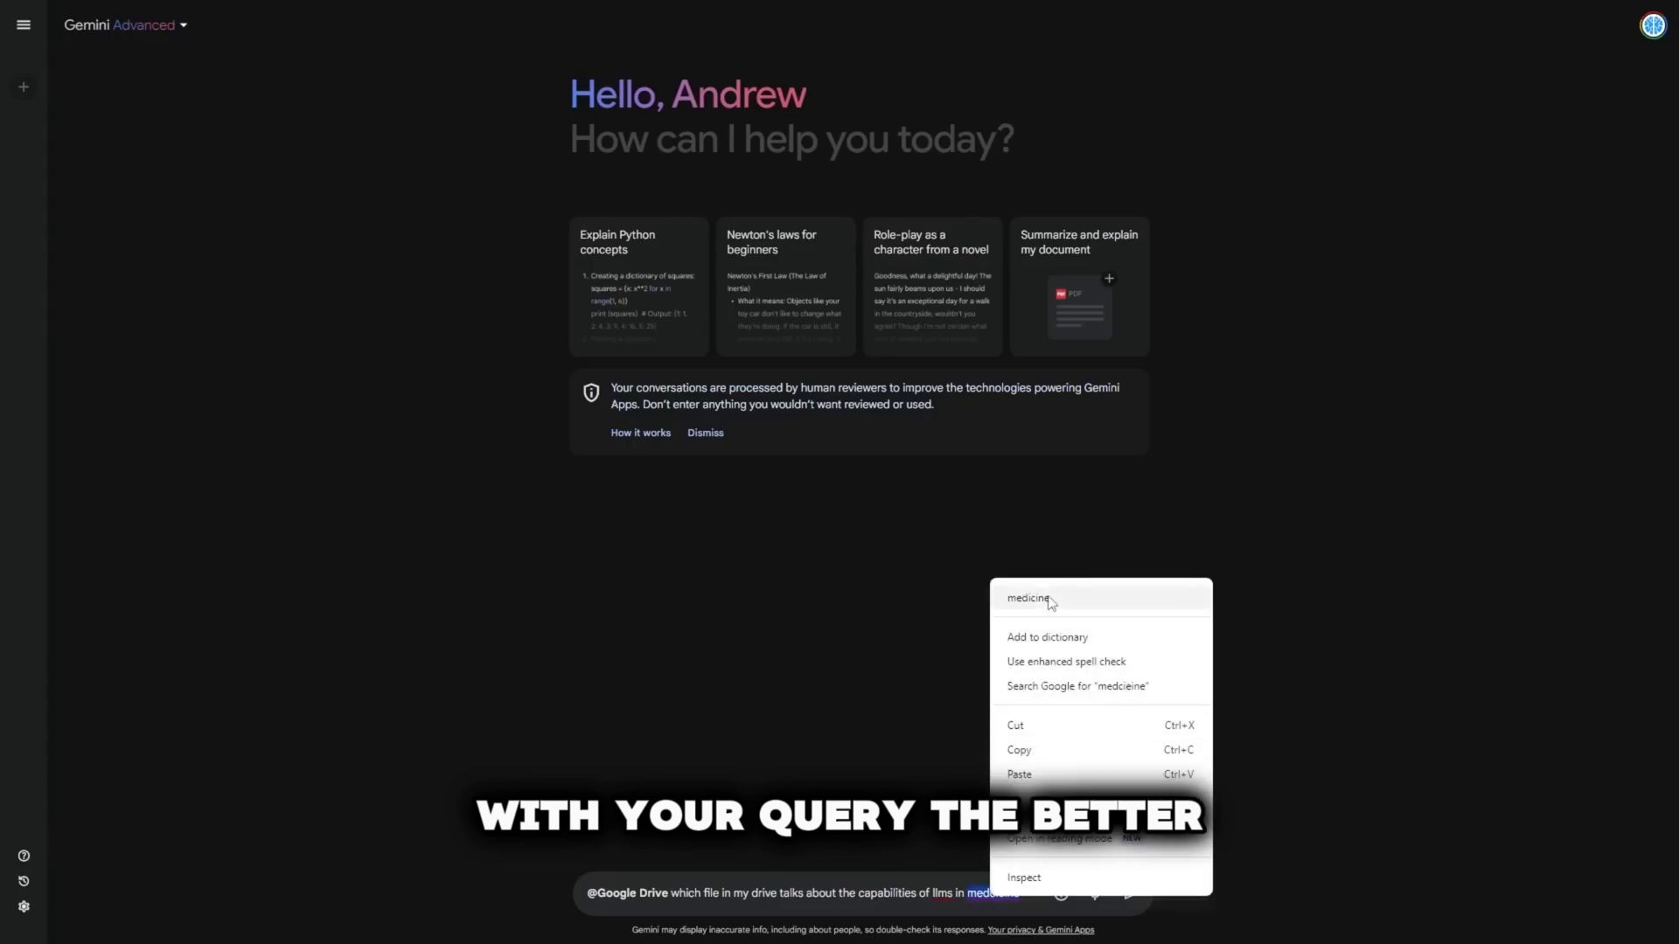
pyautogui.click(1073, 647)
pyautogui.press('Return')
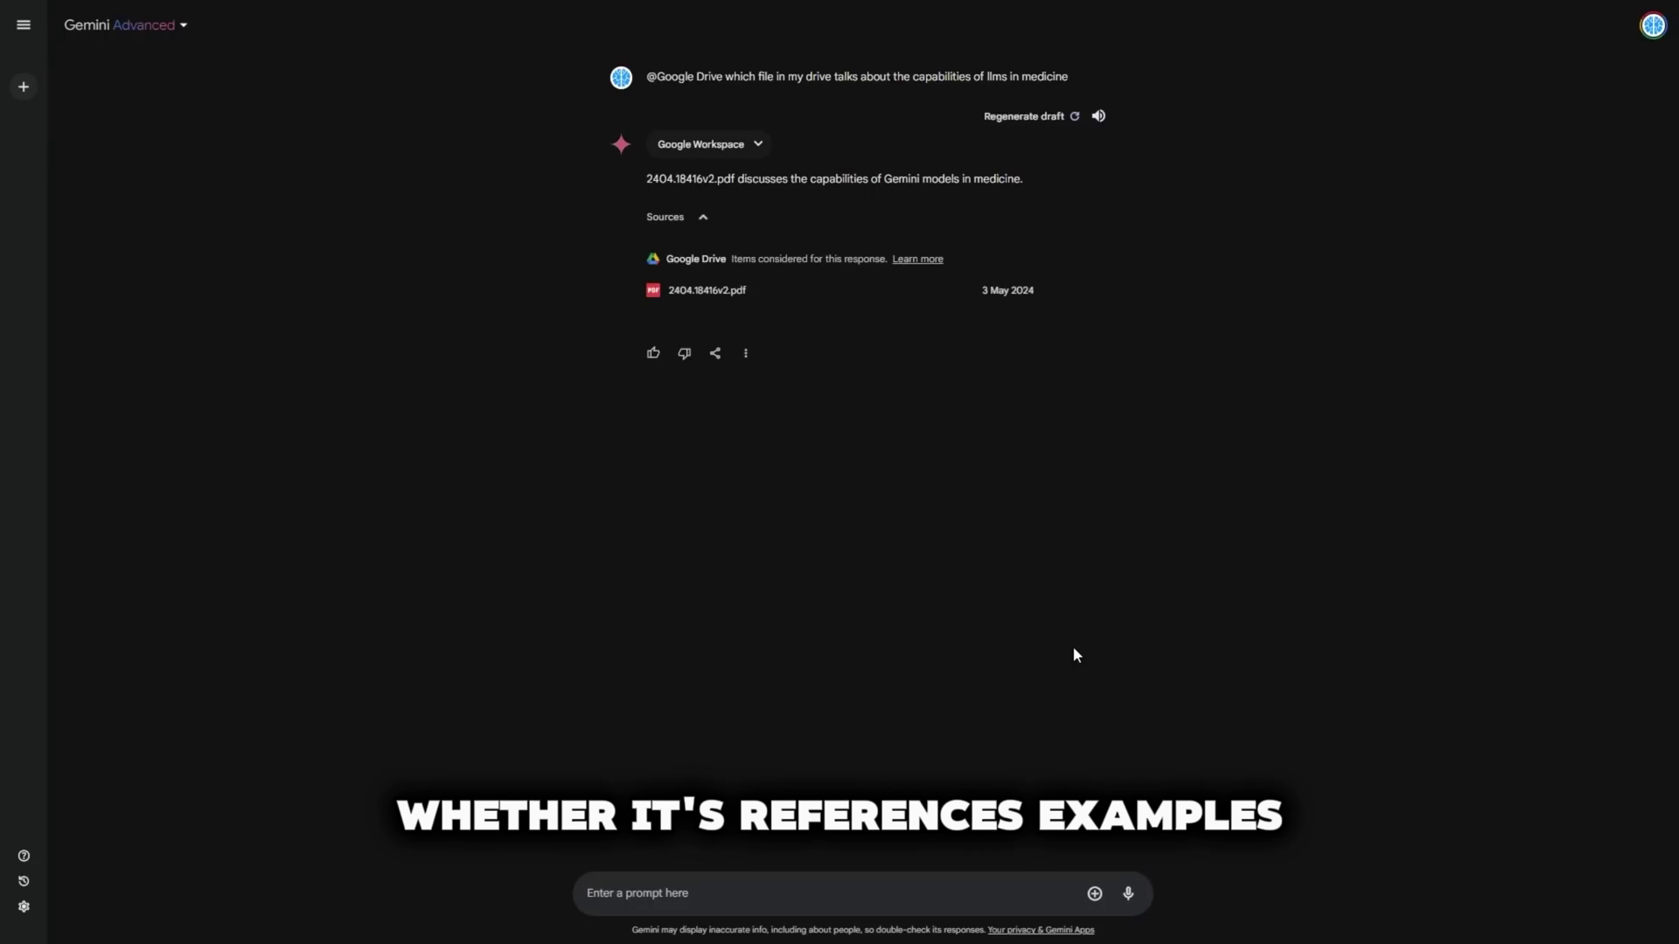
pyautogui.moveTo(815, 181); pyautogui.dragTo(1014, 180)
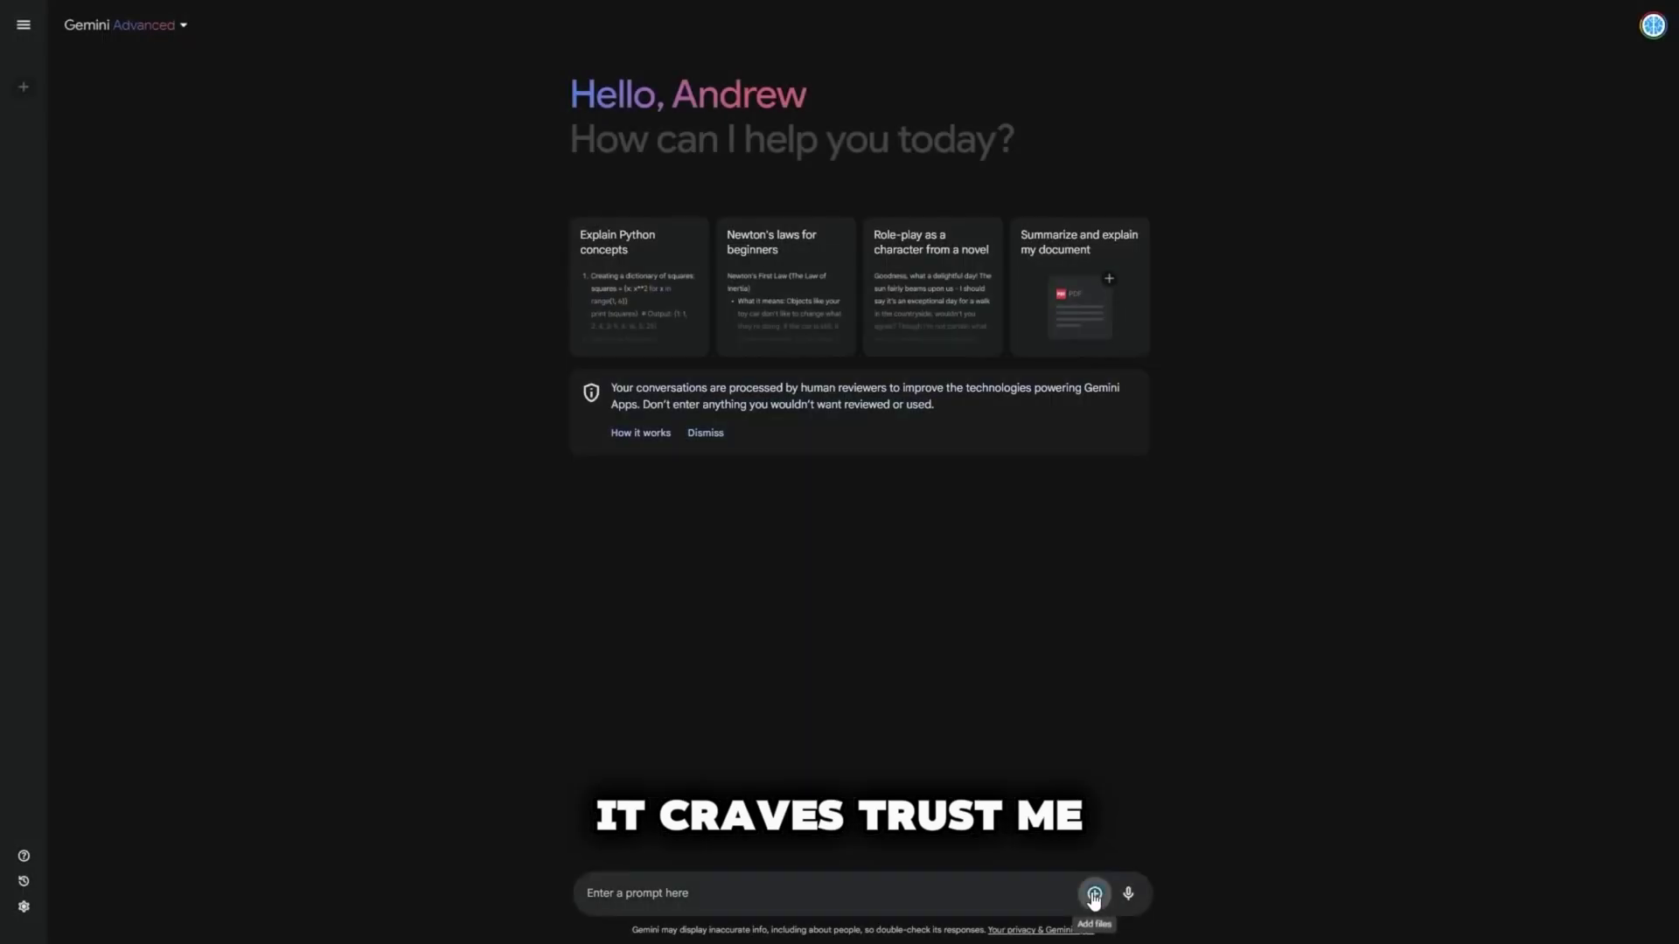
# Attach the medicine paper PDF for a bullet-point summary and collapse the summary's Sources list
pyautogui.click(1088, 888)
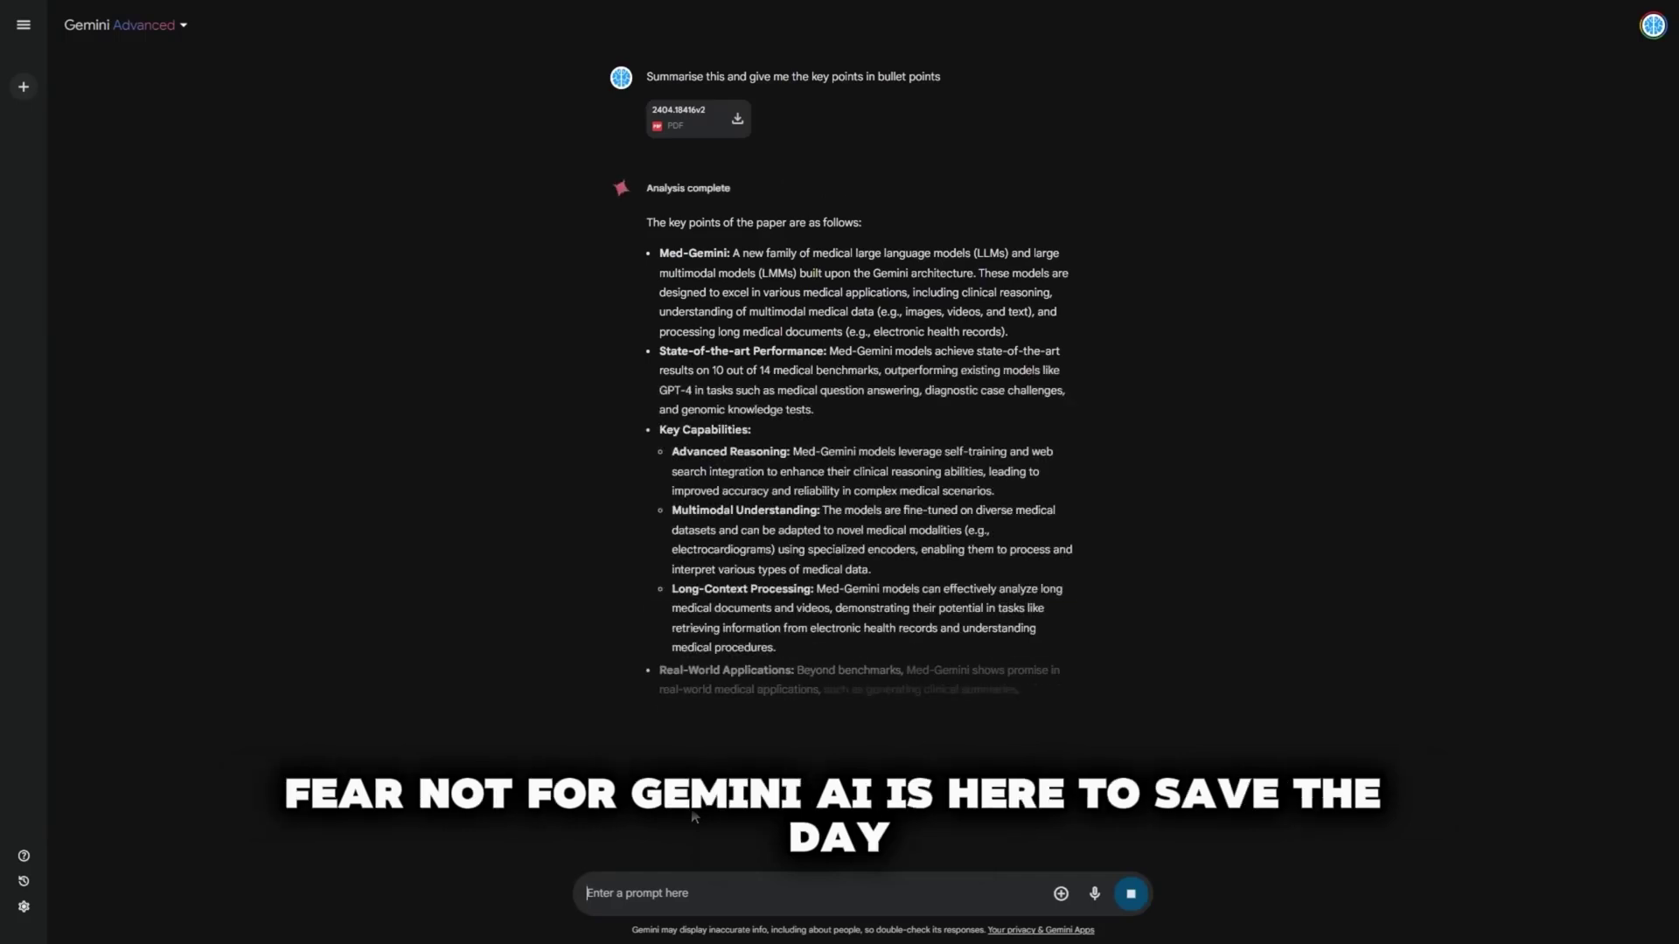
pyautogui.scroll(-1, 704, 621)
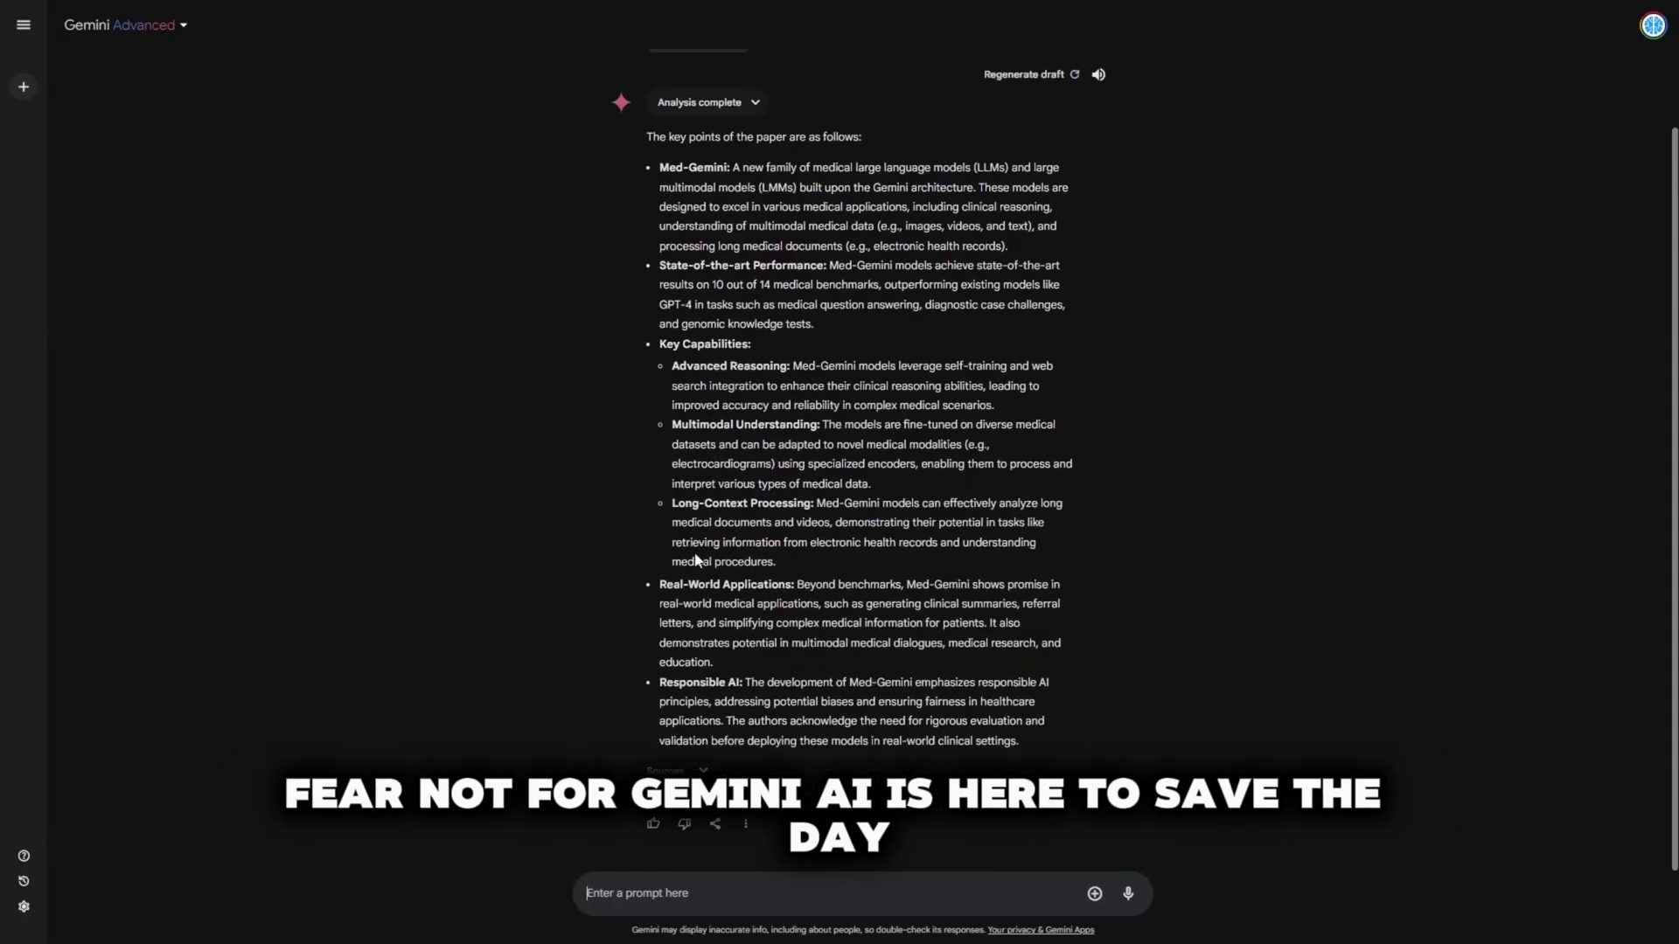
pyautogui.scroll(-1, 730, 735)
pyautogui.click(703, 770)
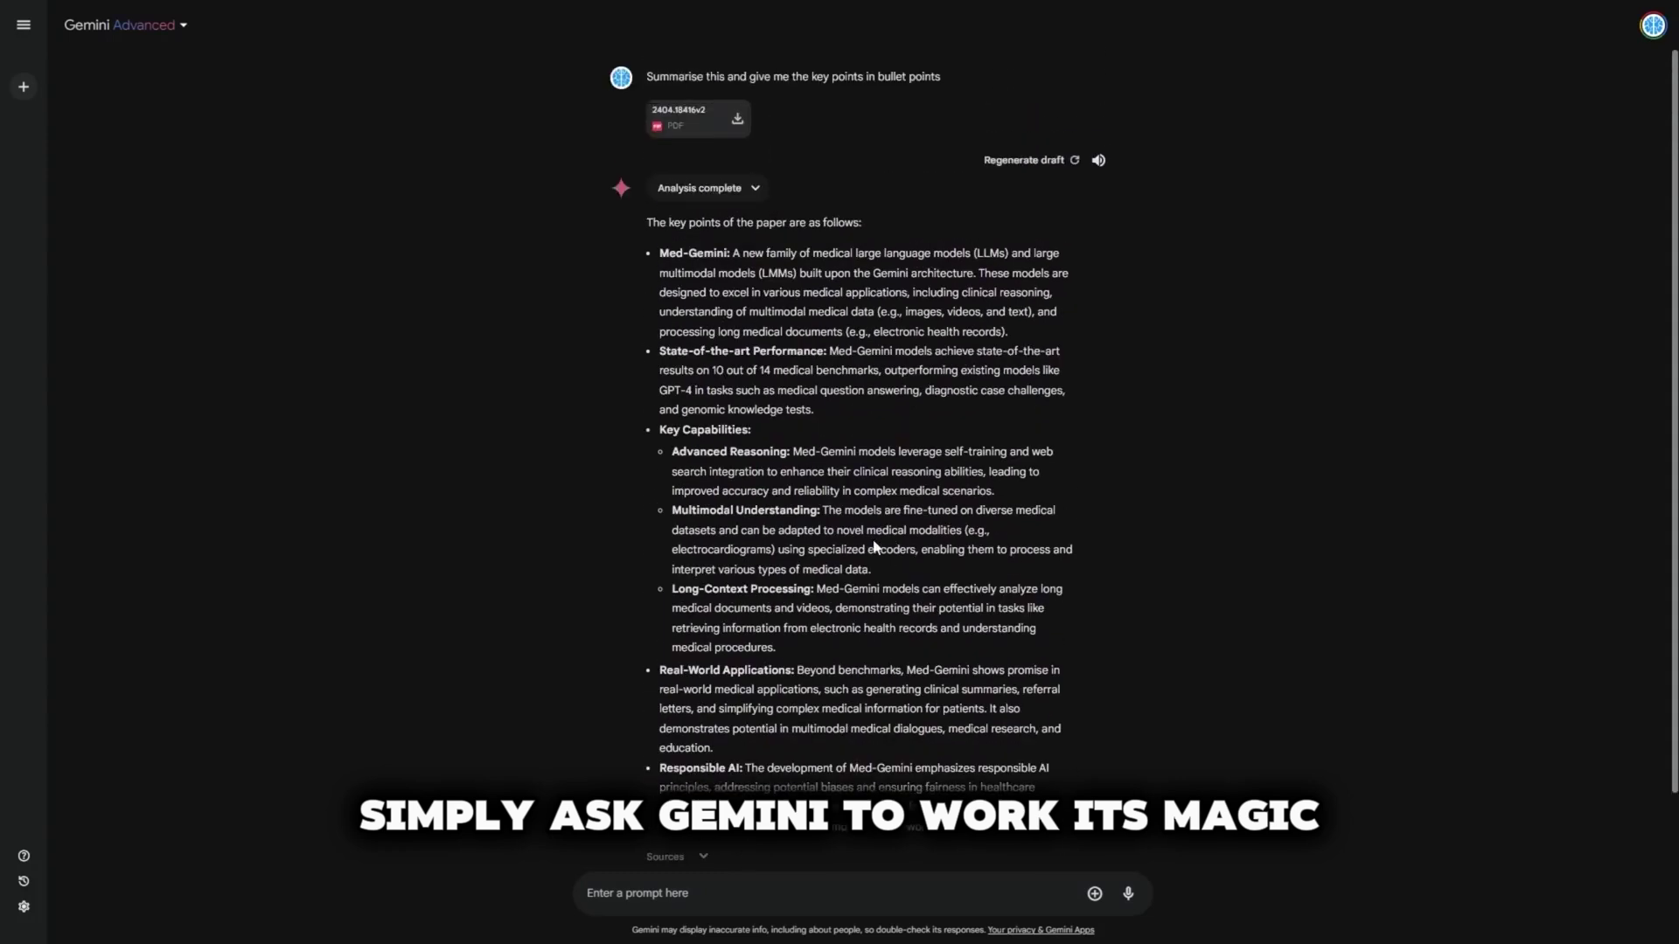
pyautogui.click(724, 889)
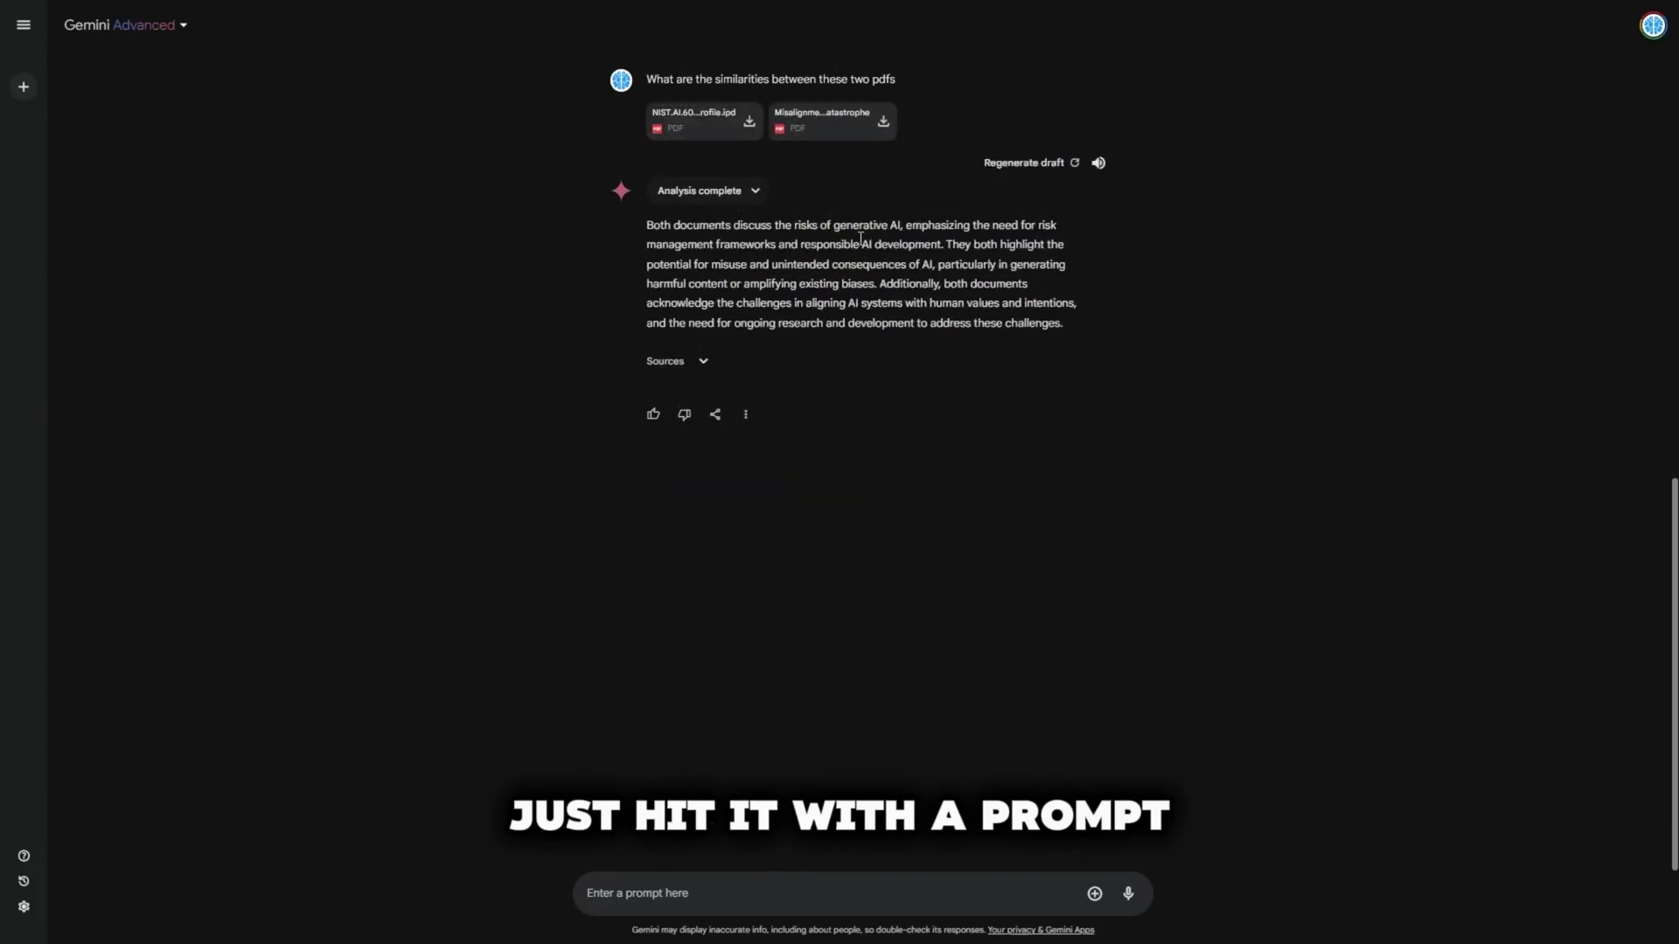
# Select the comparison answer, reveal its two source PDFs, and toggle the Analysis complete details
pyautogui.moveTo(832, 226)
pyautogui.mouseDown()
pyautogui.moveTo(888, 232)
pyautogui.moveTo(657, 190)
pyautogui.mouseUp()
pyautogui.click(700, 362)
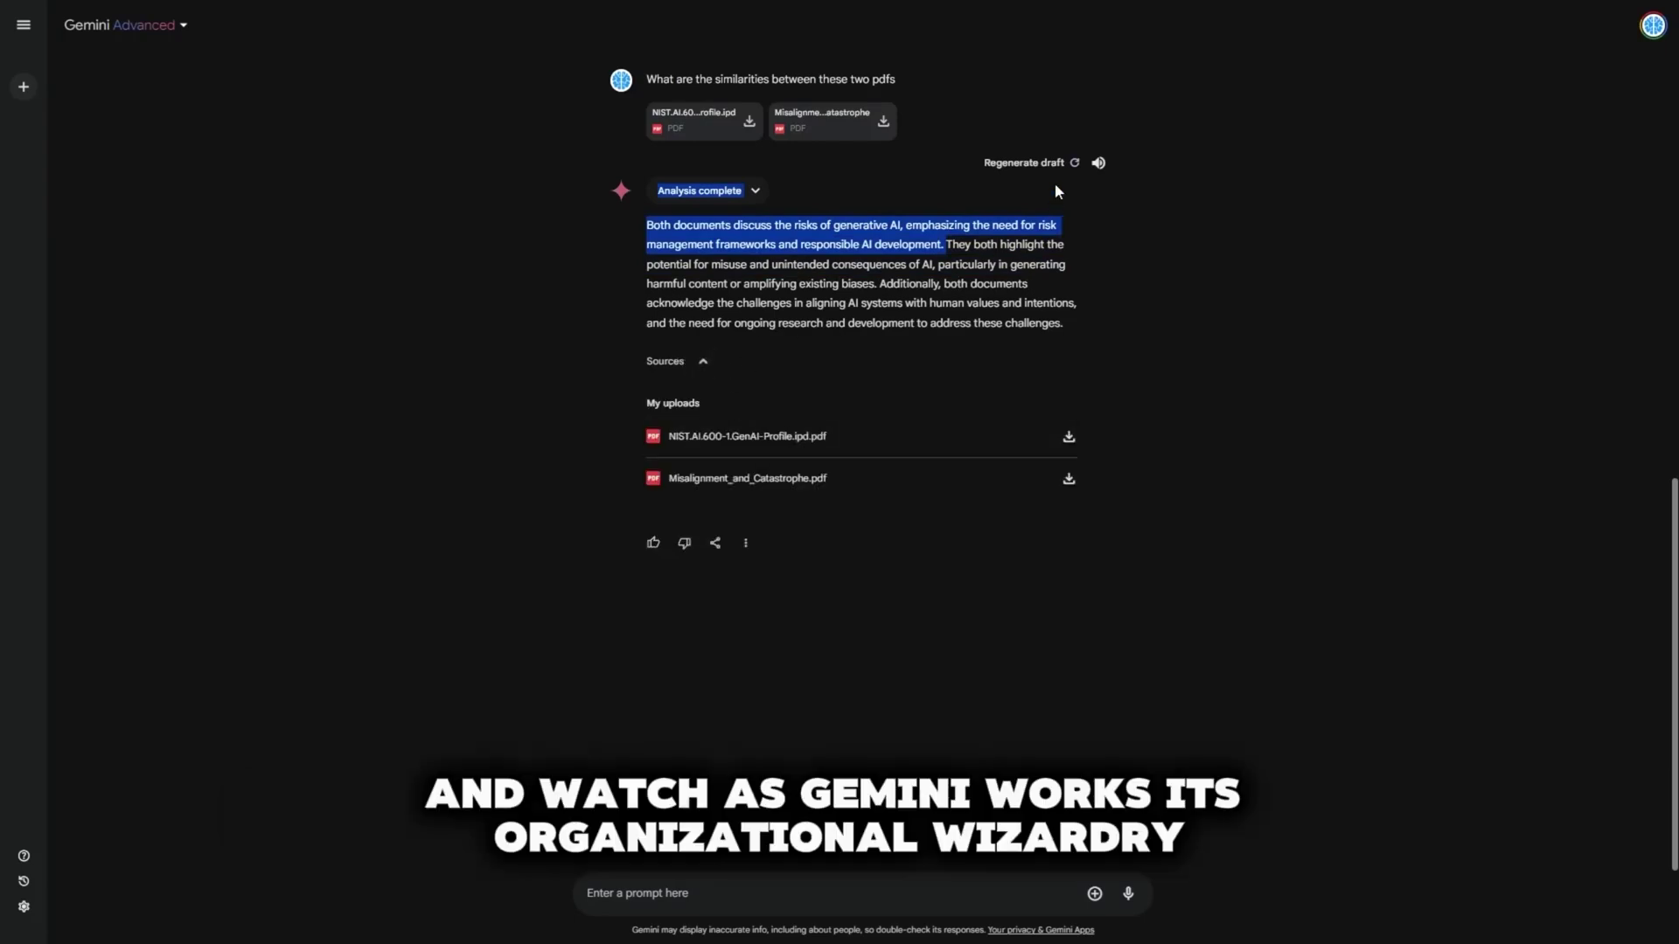
pyautogui.click(755, 190)
pyautogui.click(755, 191)
# Close the blue car photo and highlight its Maserati MC20 identification
pyautogui.click(680, 889)
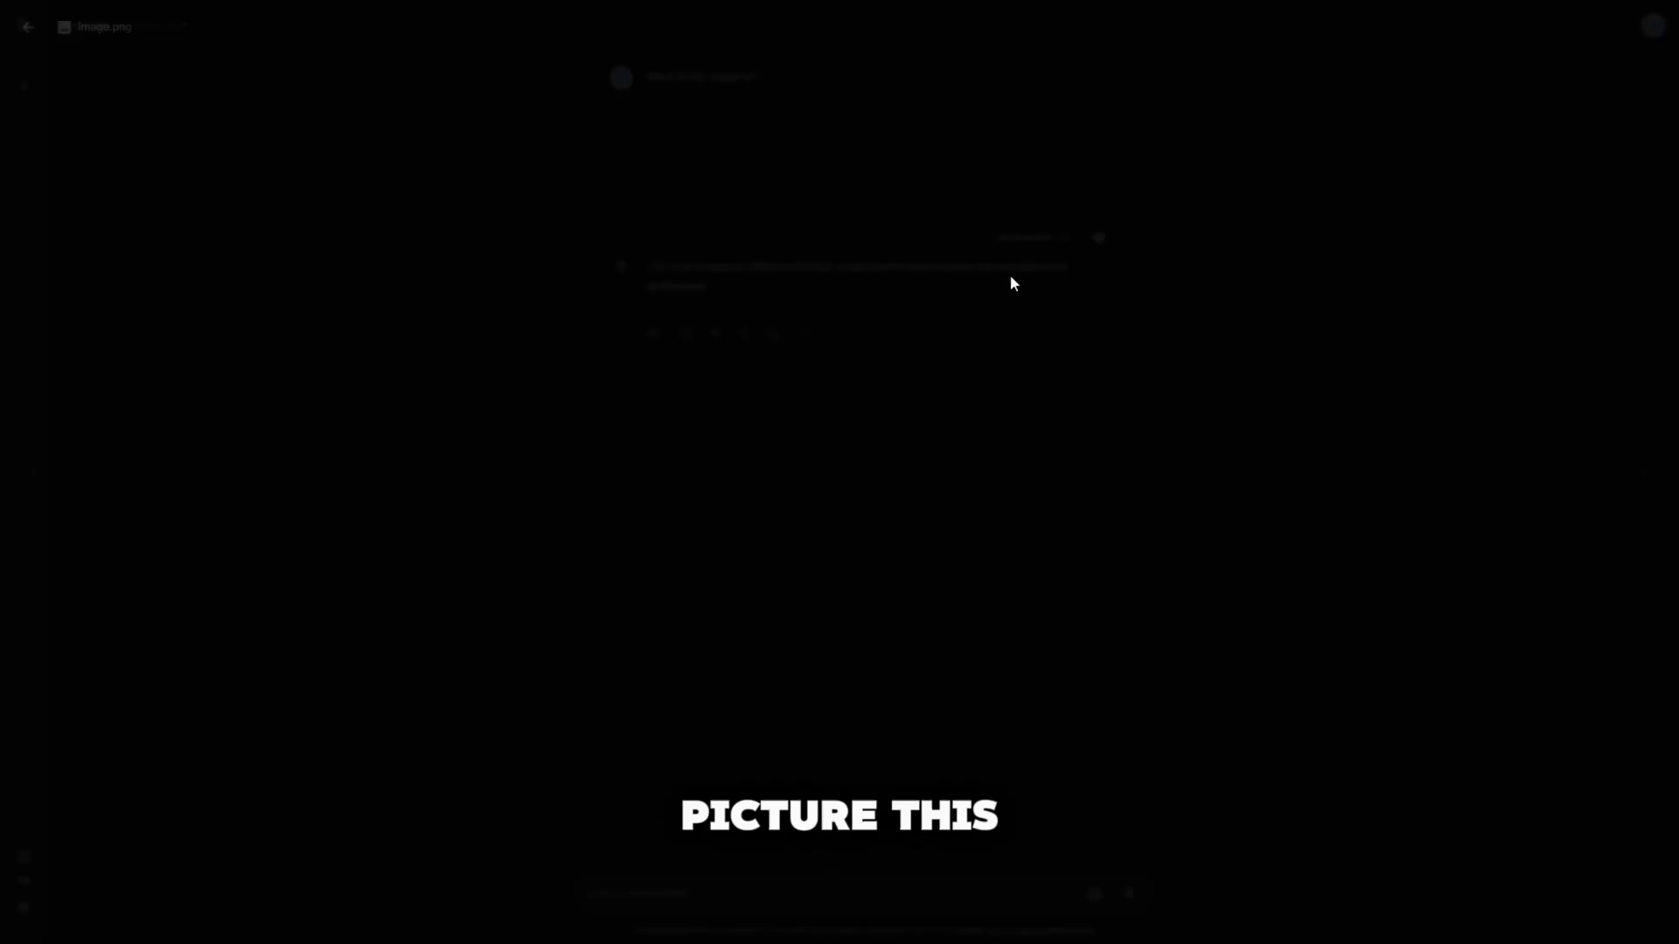
pyautogui.click(1048, 261)
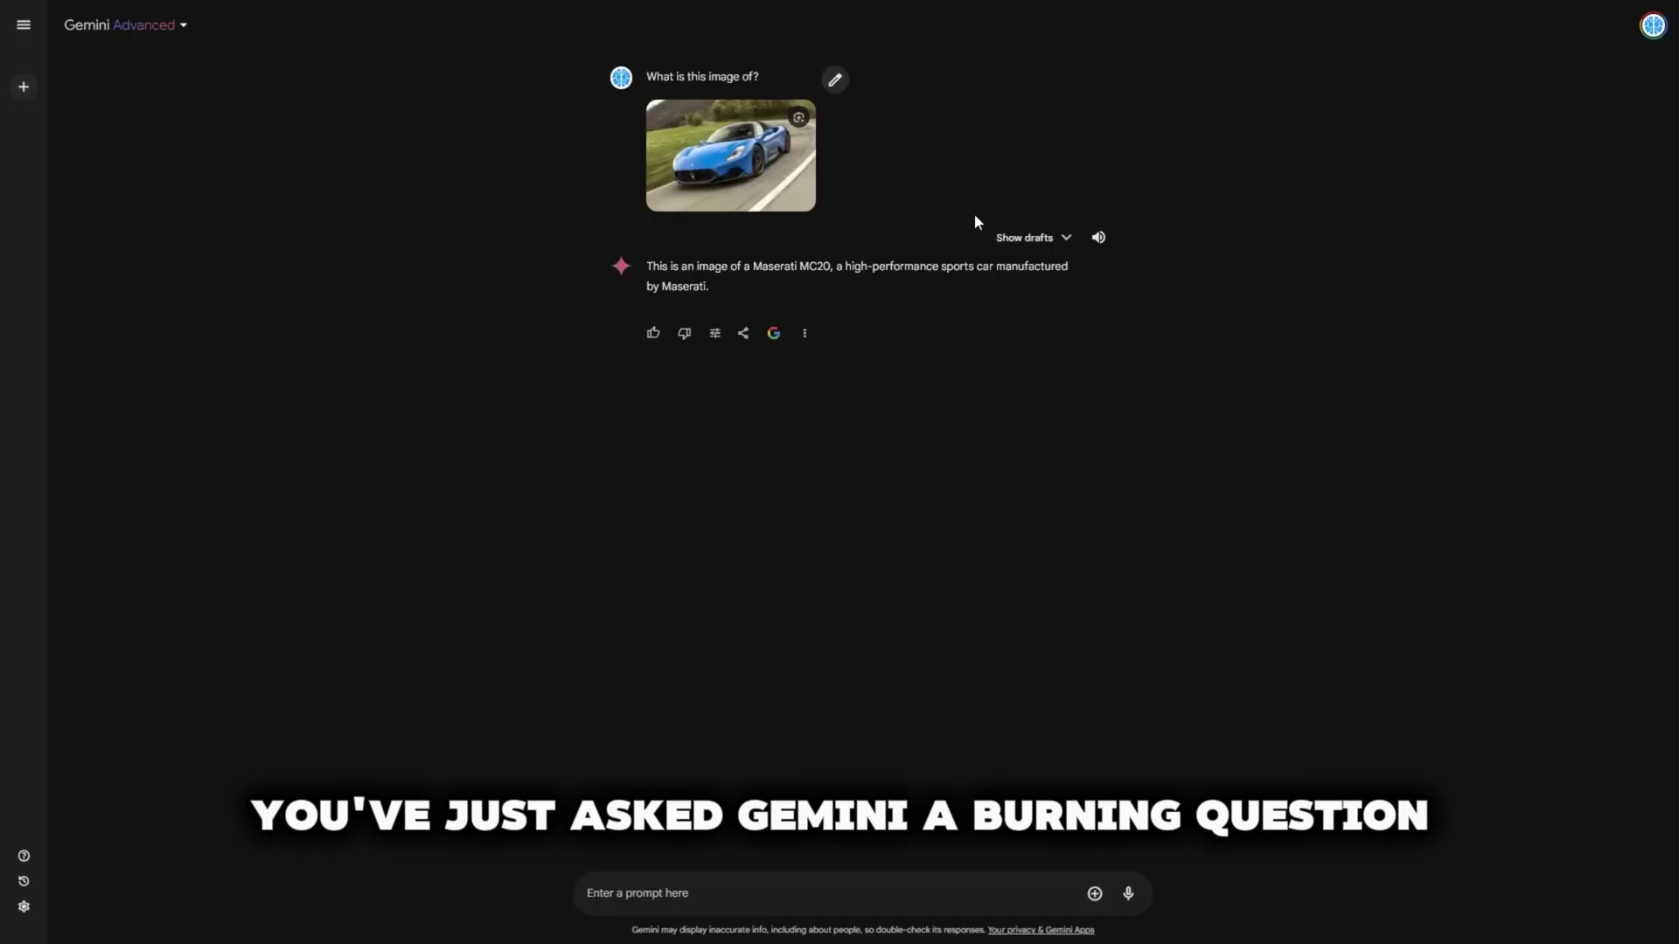
pyautogui.moveTo(697, 268); pyautogui.dragTo(832, 272)
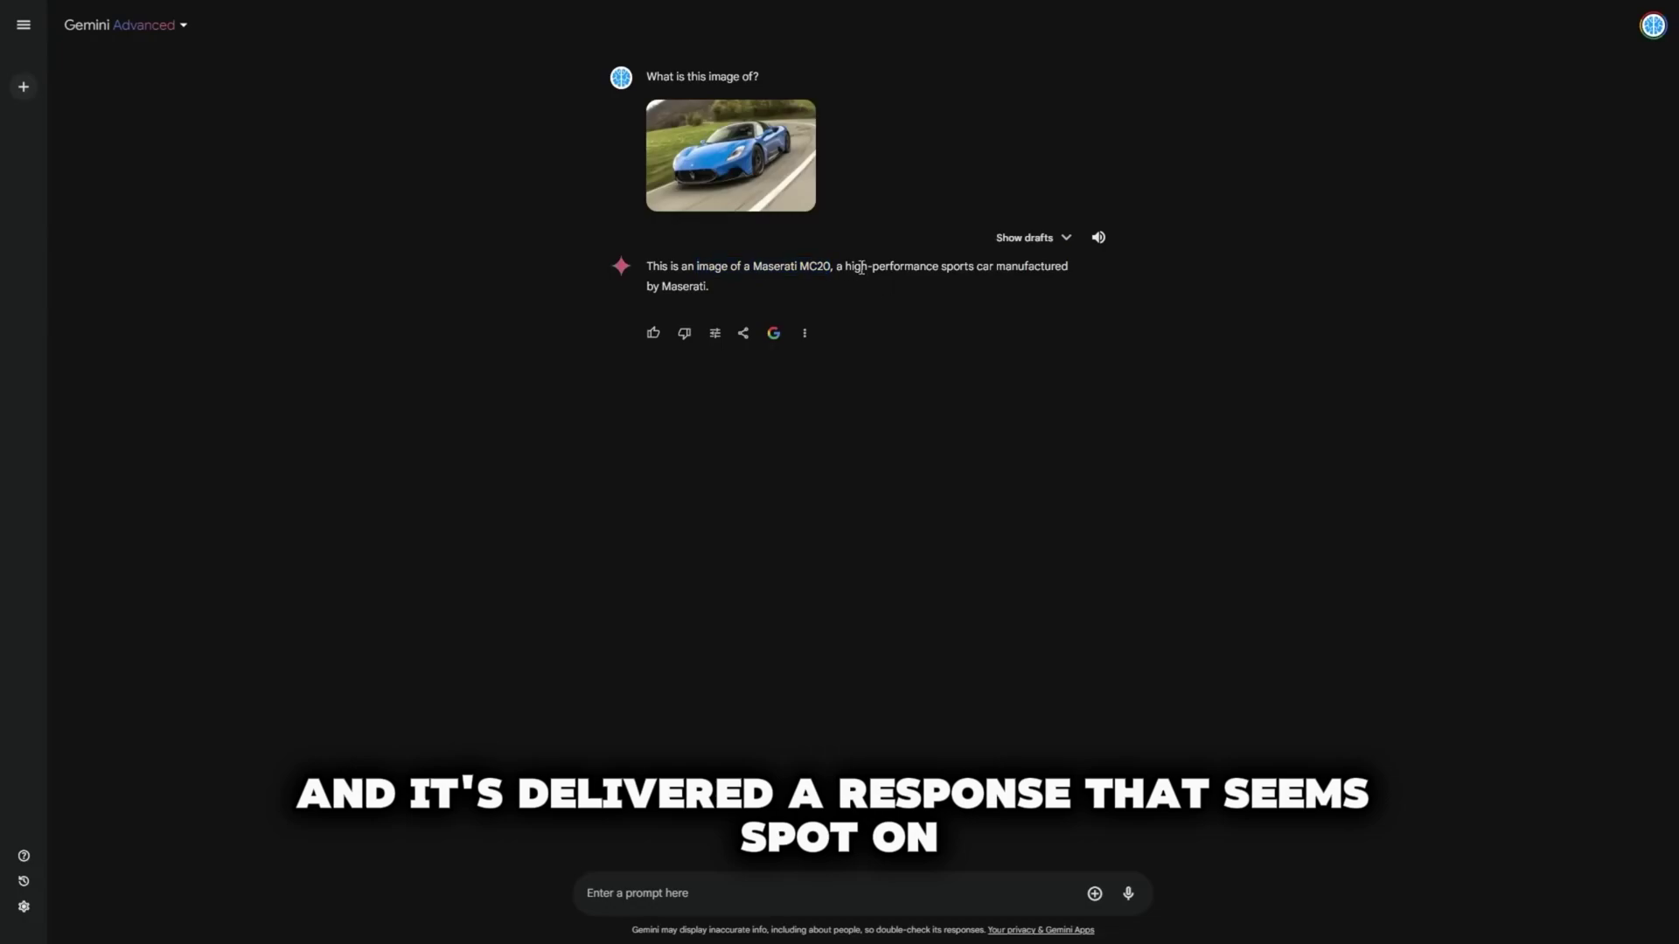